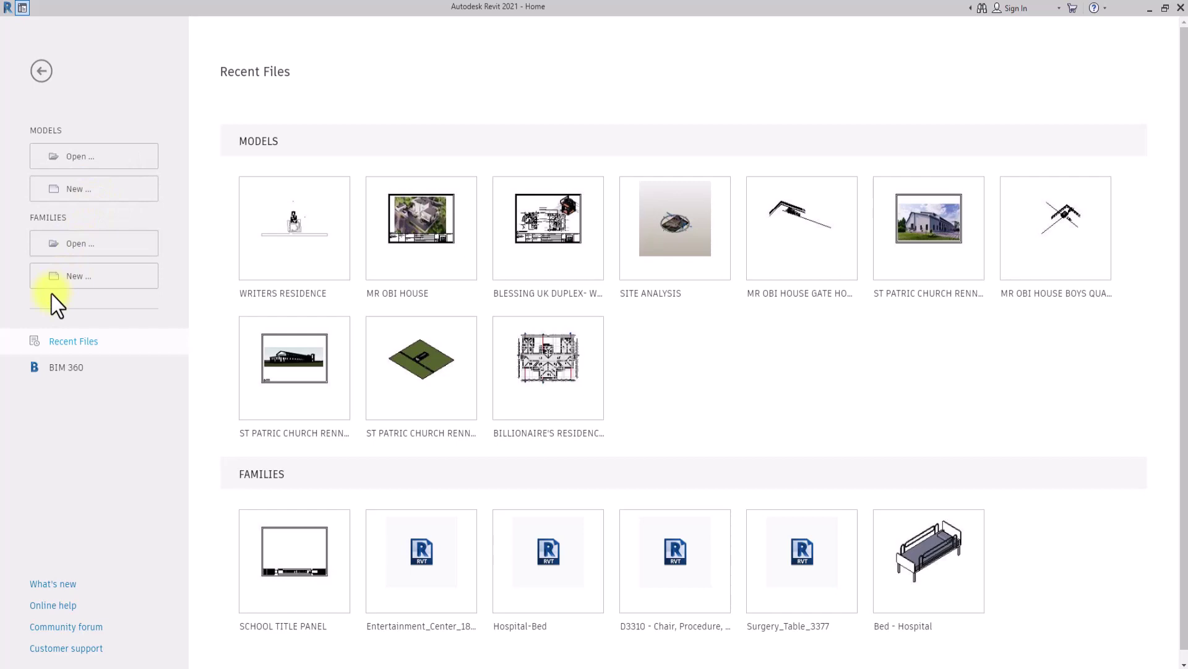
pyautogui.click(90, 197)
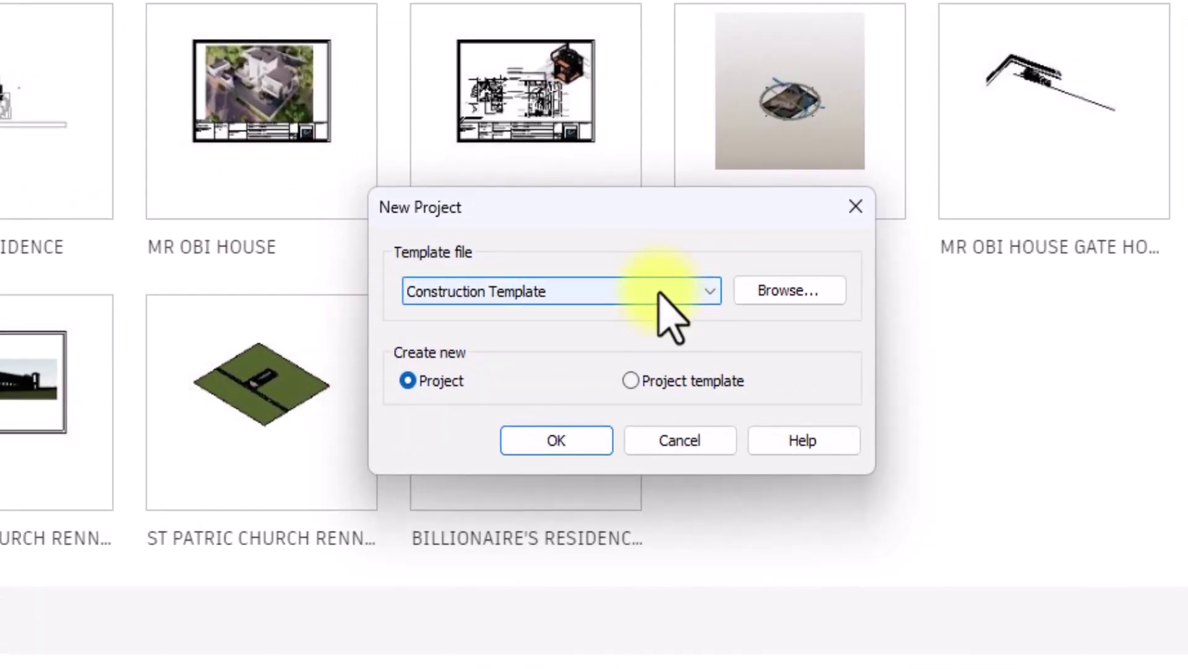
pyautogui.click(660, 294)
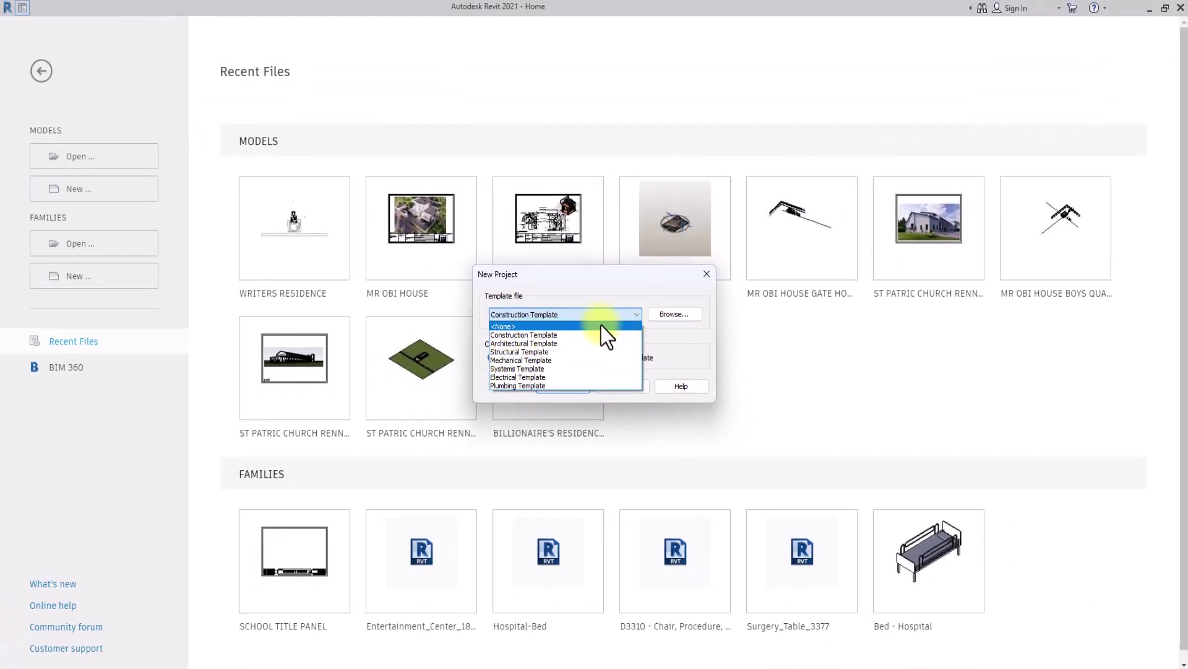
pyautogui.click(705, 274)
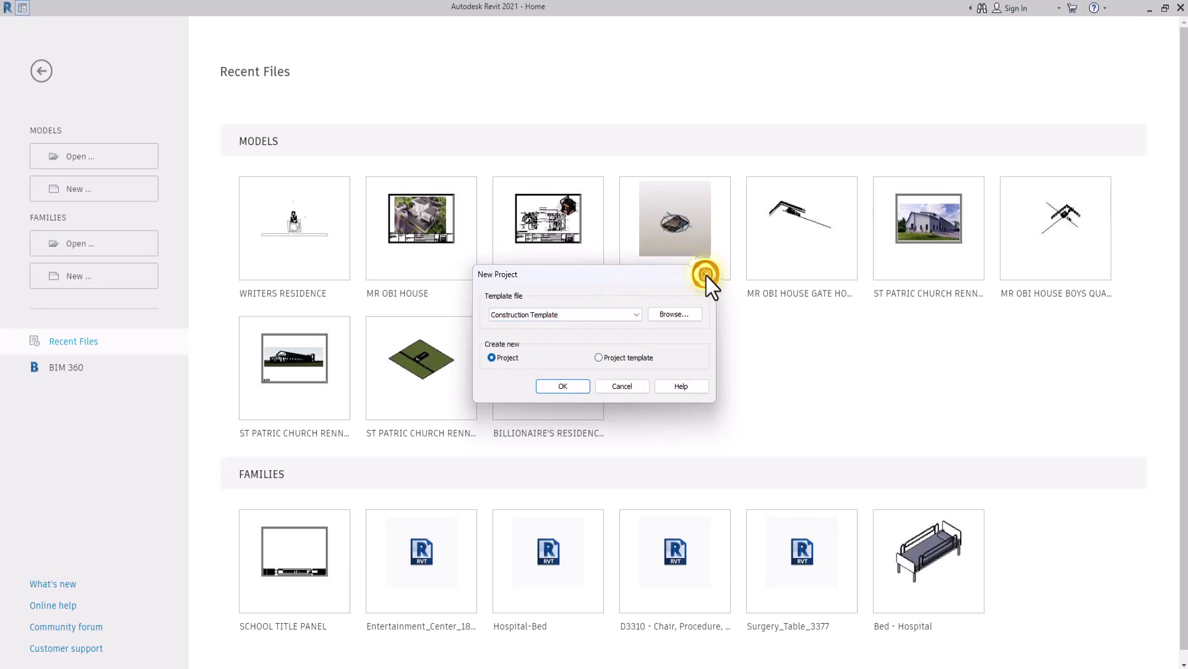
pyautogui.click(706, 274)
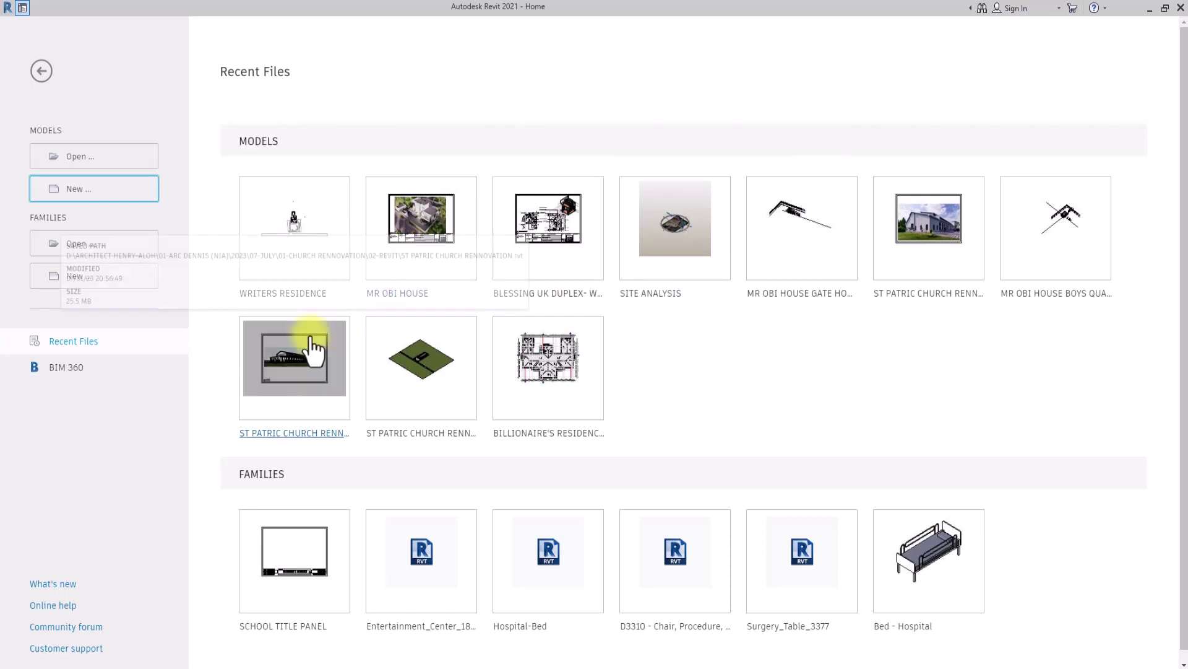
# Create a new project template based on the Architectural Template
pyautogui.click(98, 192)
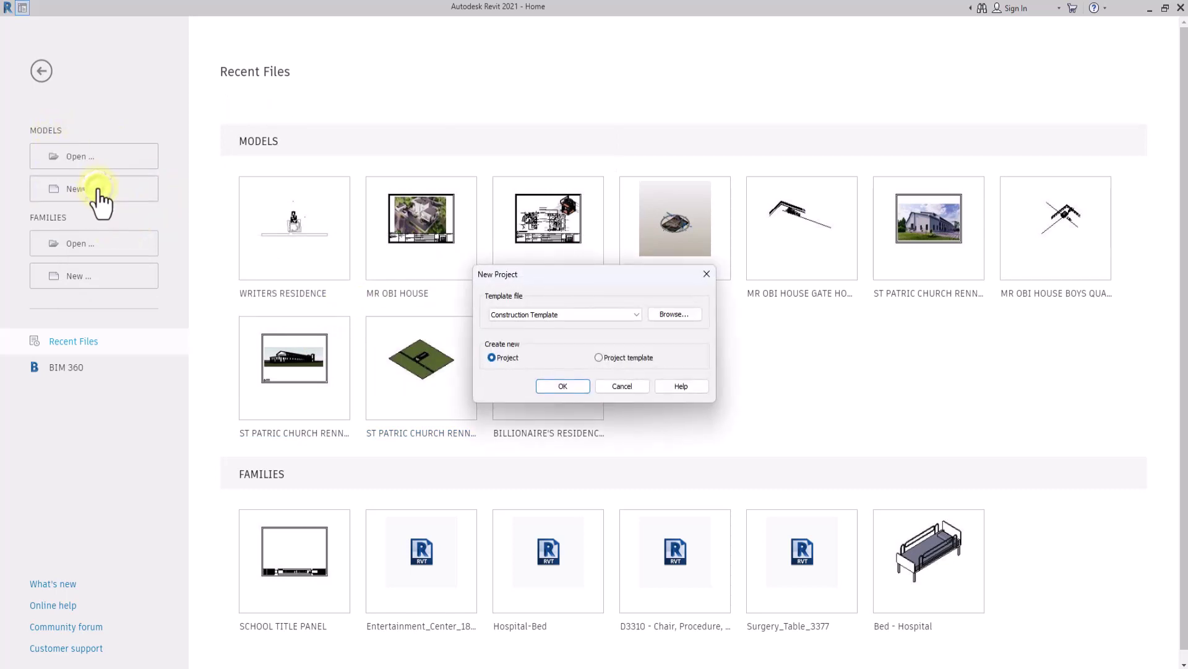
pyautogui.click(599, 359)
pyautogui.click(573, 314)
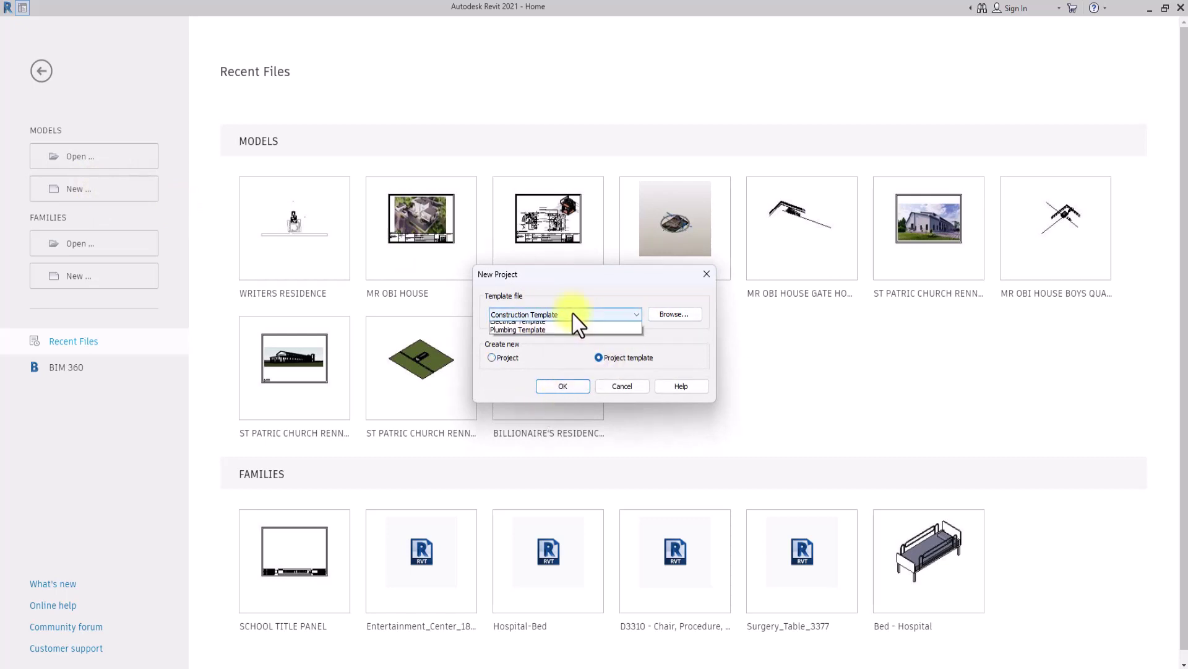
pyautogui.click(551, 344)
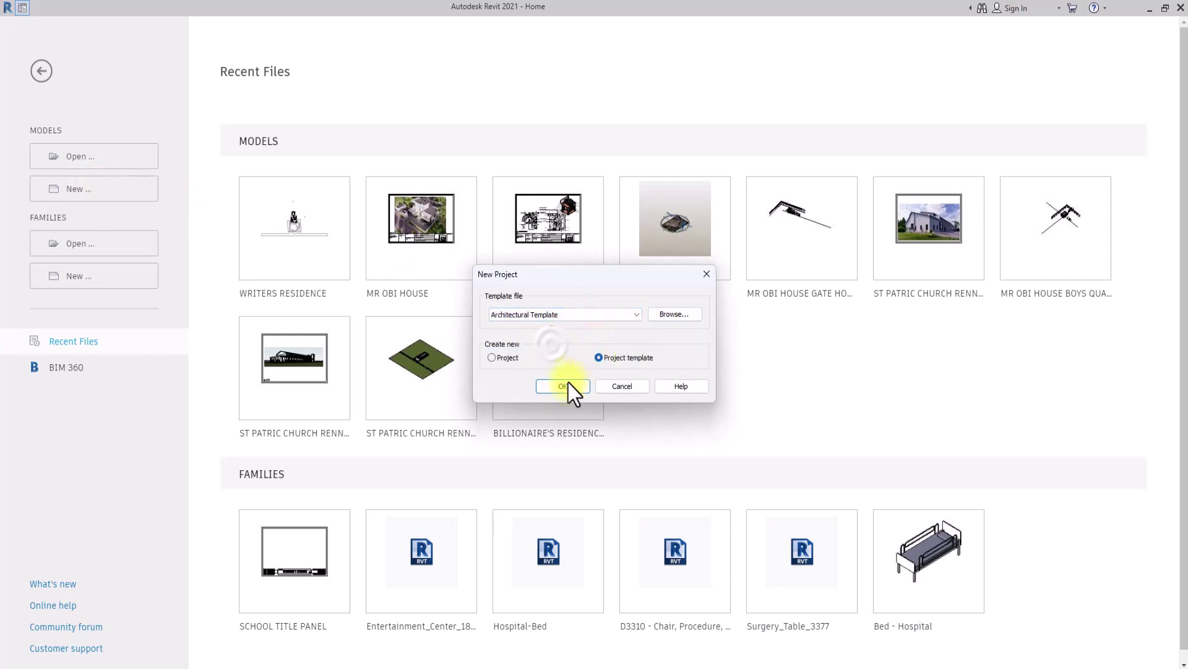
pyautogui.click(565, 385)
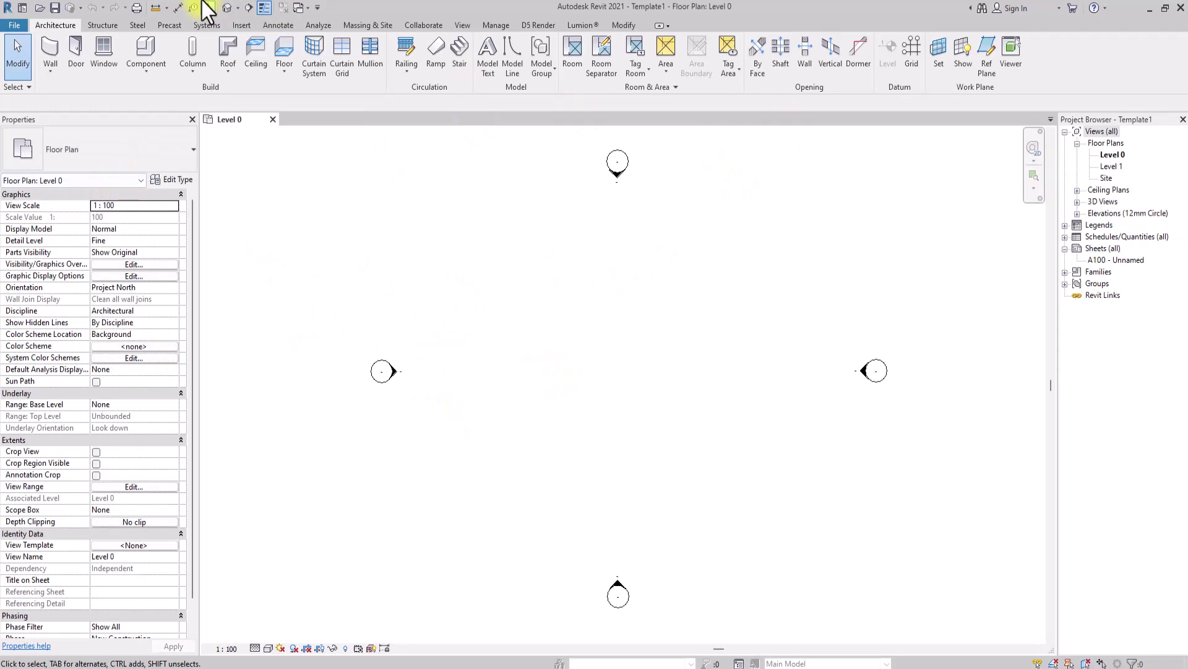
# Duplicate the Diagonal - 2.5mm Arial linear dimension style for aligned dimensions and name the copy 01
pyautogui.click(280, 26)
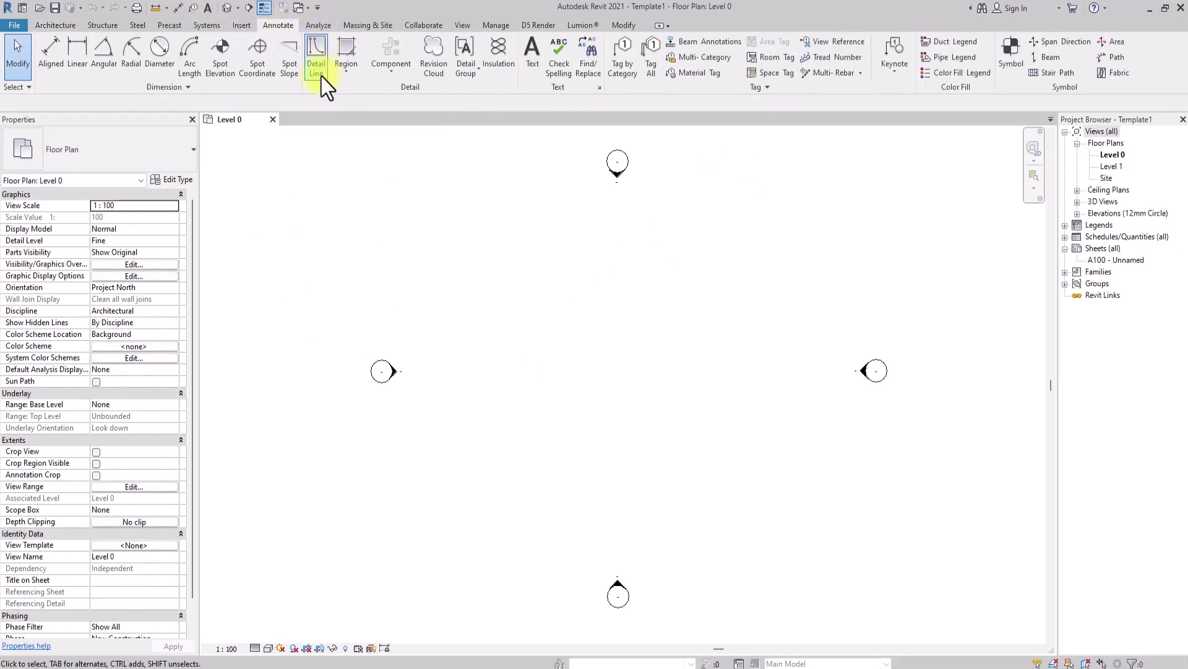
pyautogui.click(53, 77)
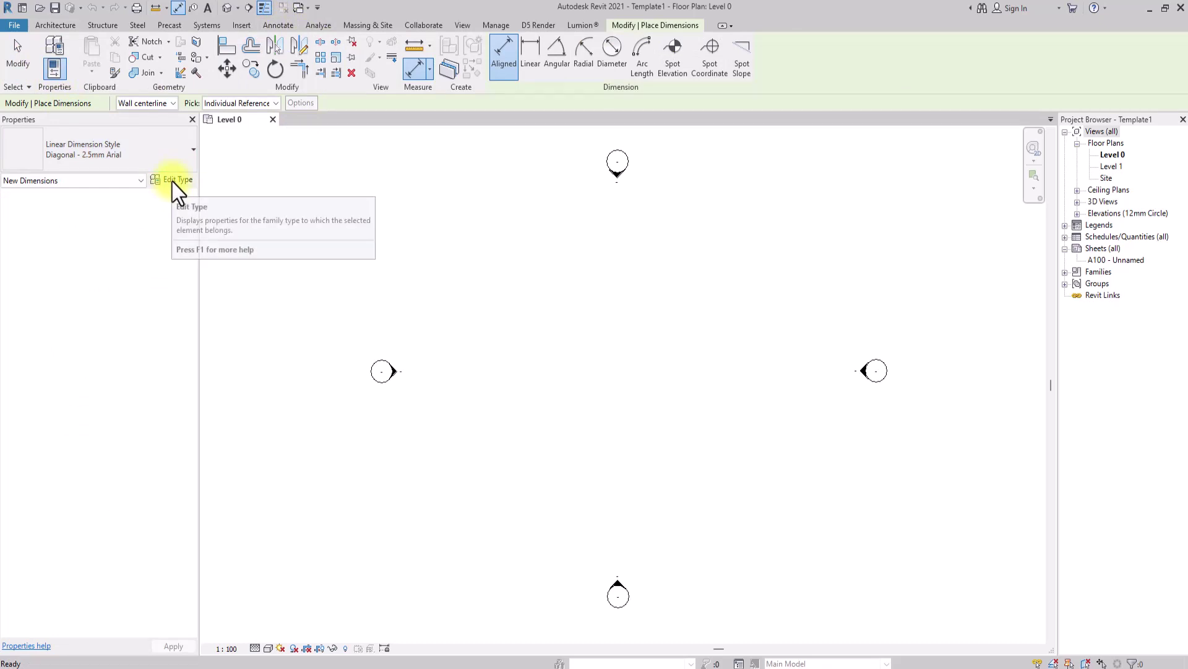
pyautogui.click(172, 180)
pyautogui.click(904, 180)
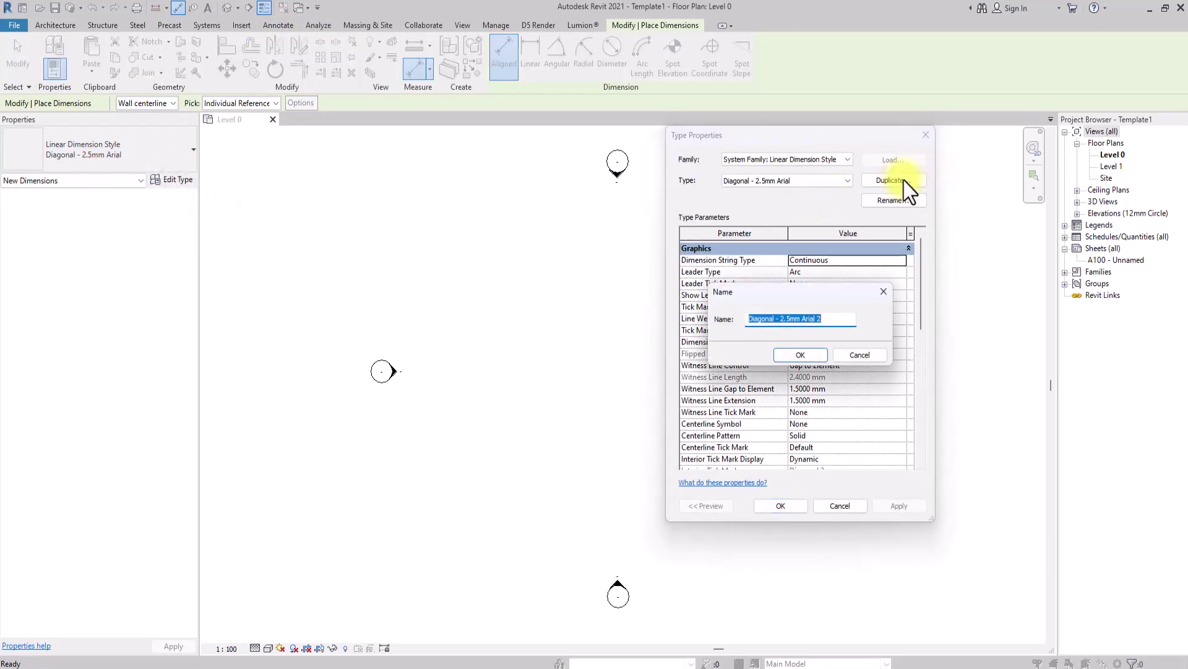
pyautogui.write('01')
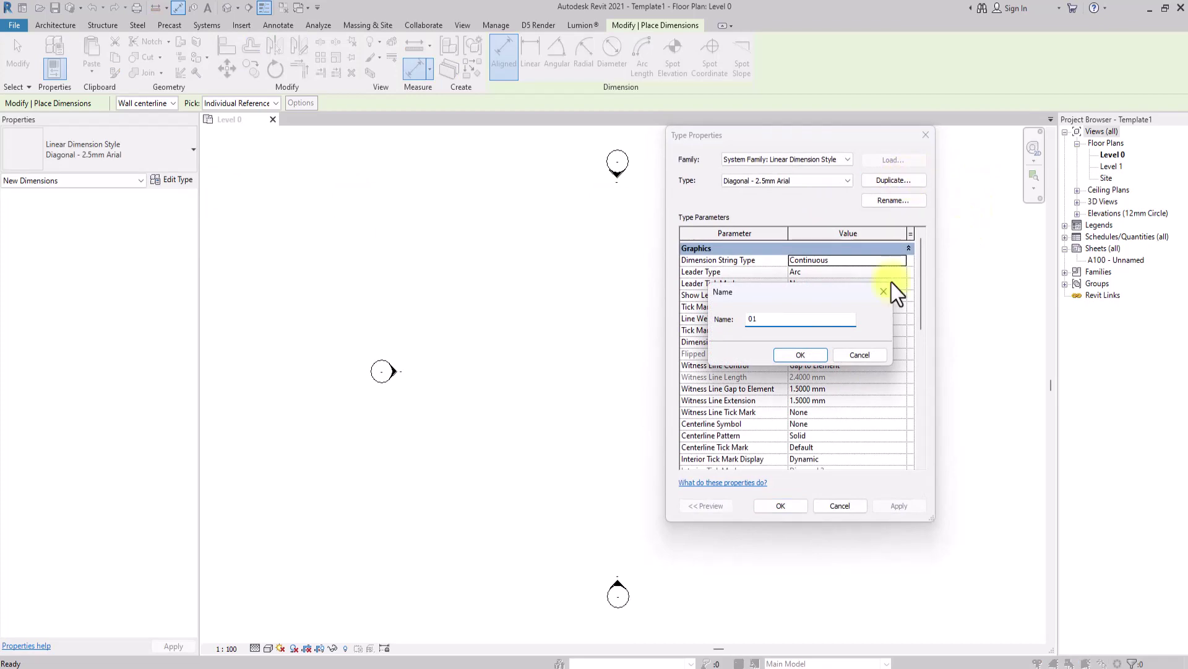
pyautogui.click(801, 354)
# Set the color of dimension style 01 to blue and apply the type changes
pyautogui.scroll(-5, 837, 380)
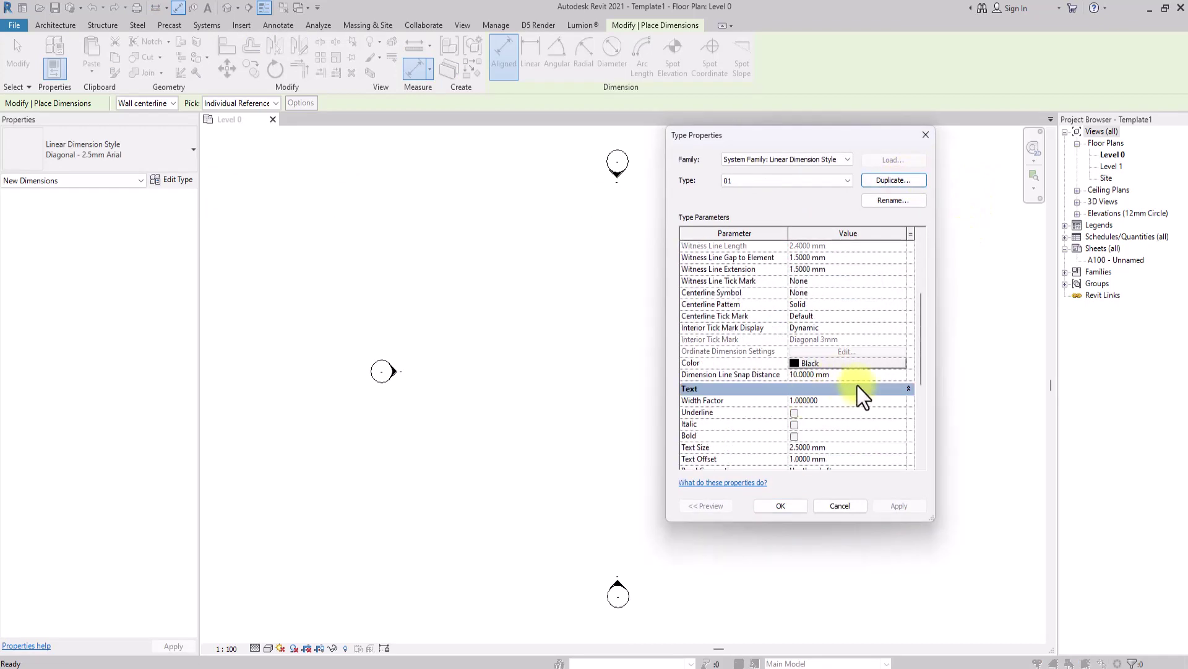
pyautogui.click(799, 293)
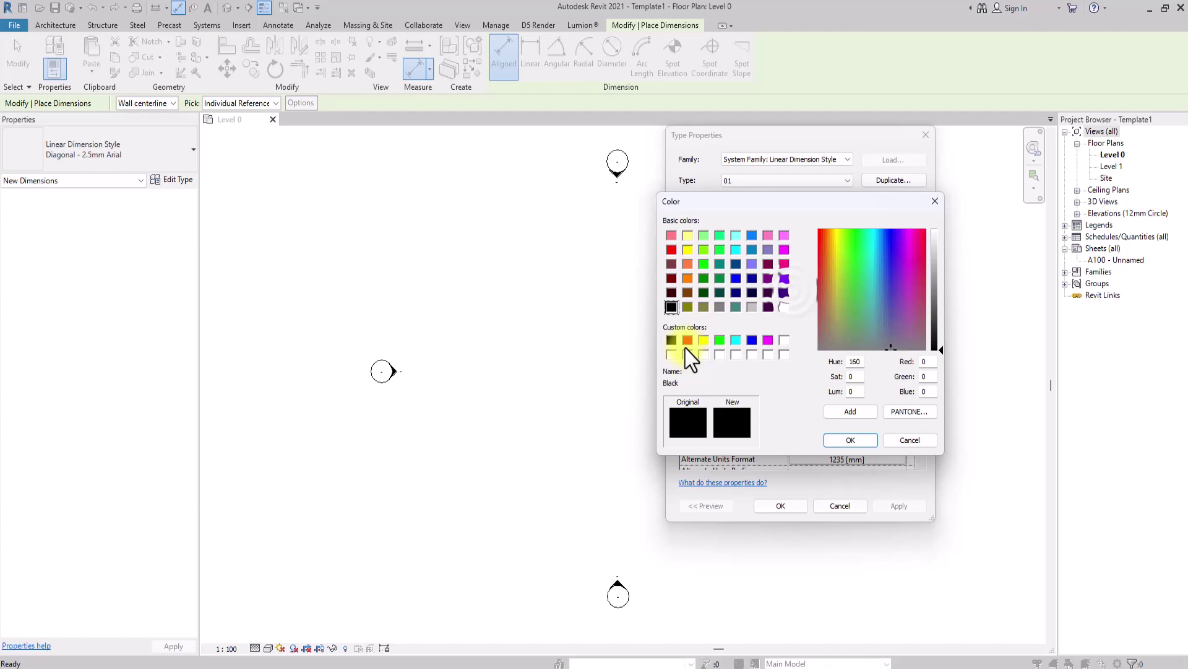
pyautogui.click(753, 341)
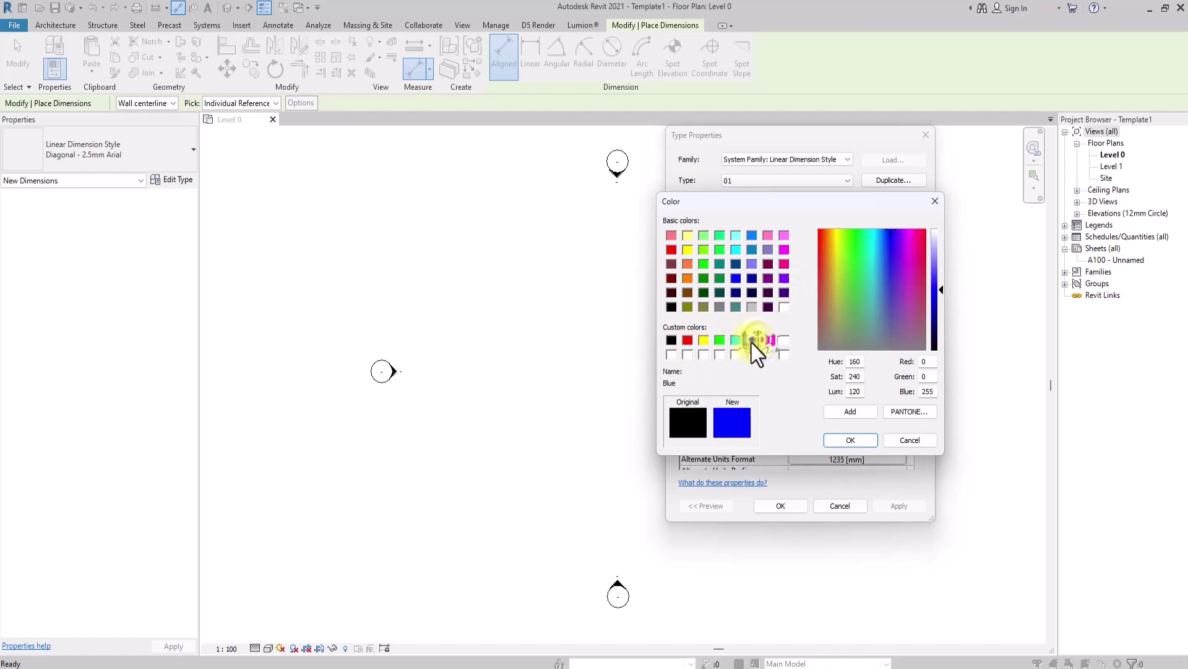
pyautogui.click(852, 441)
pyautogui.click(783, 506)
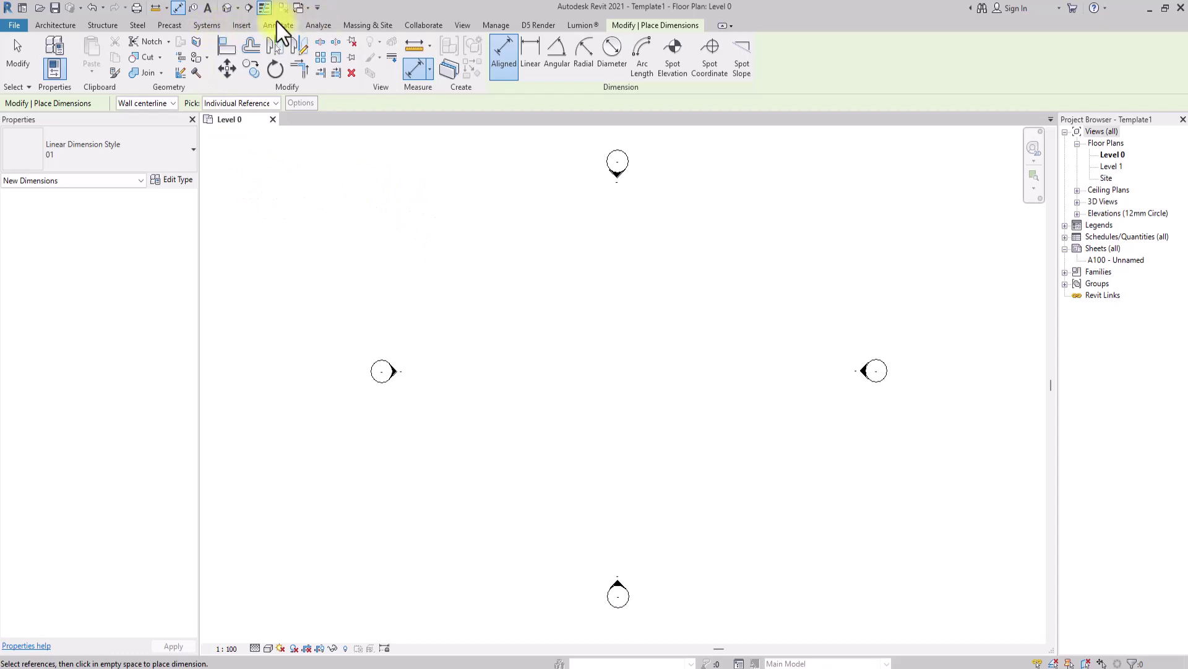
# Draw a detail-line rectangle about 12500 mm wide and 9700 mm high between the elevation markers on Level 0
pyautogui.click(278, 23)
pyautogui.click(318, 52)
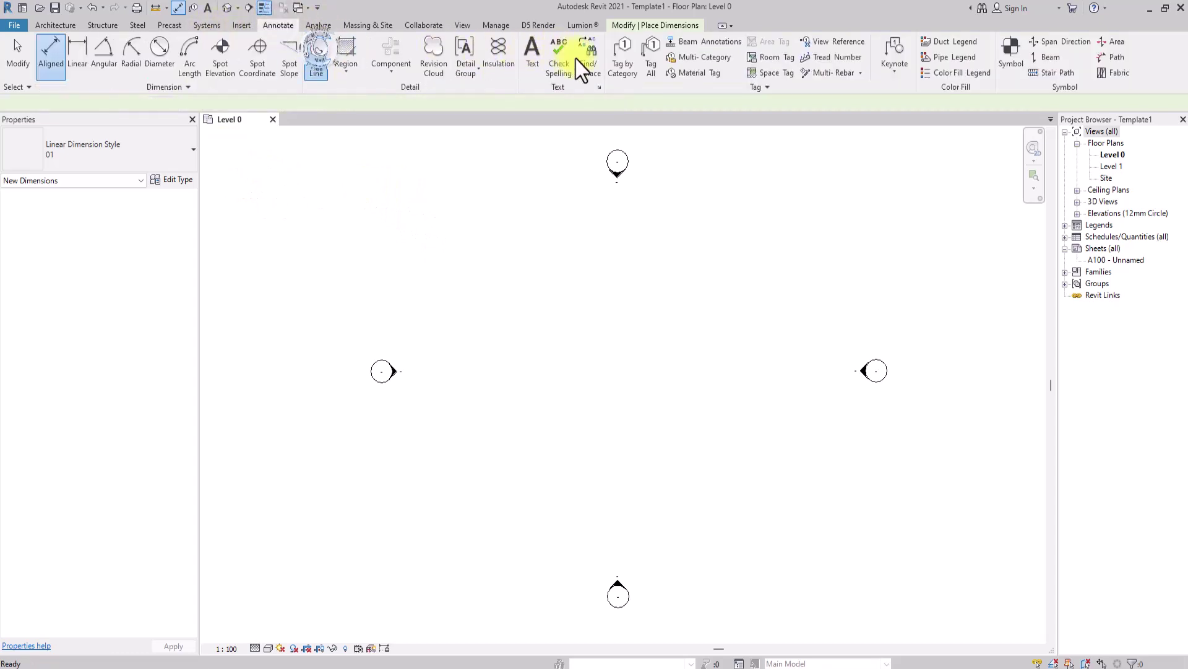
pyautogui.click(510, 42)
pyautogui.click(520, 291)
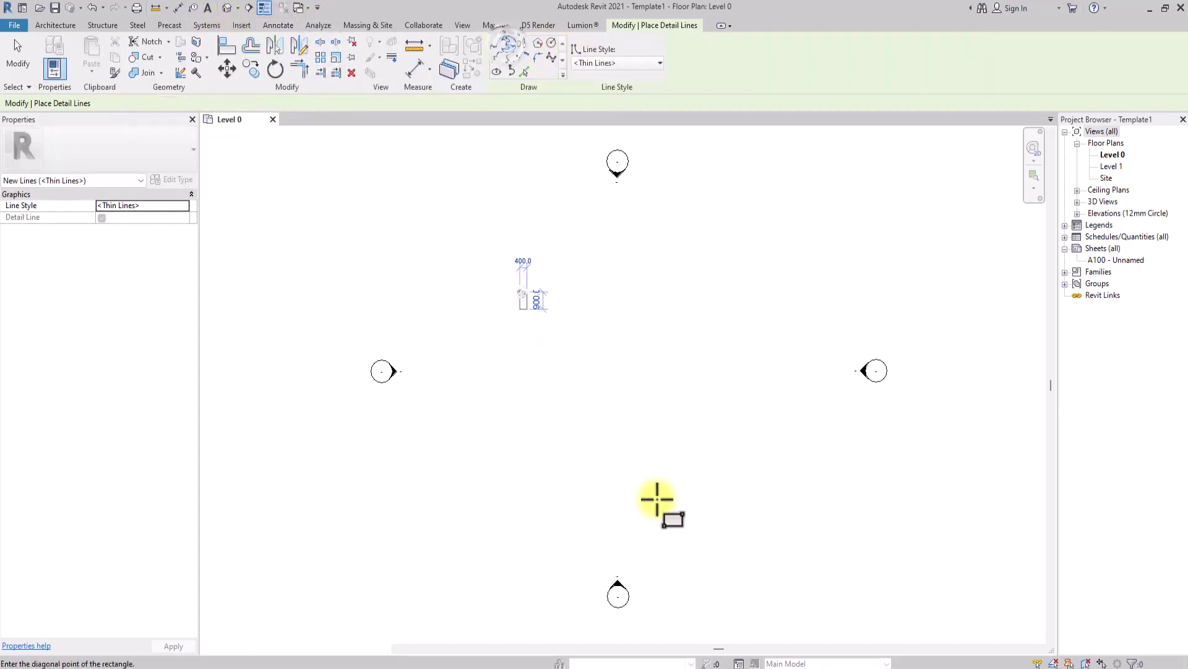
pyautogui.click(748, 468)
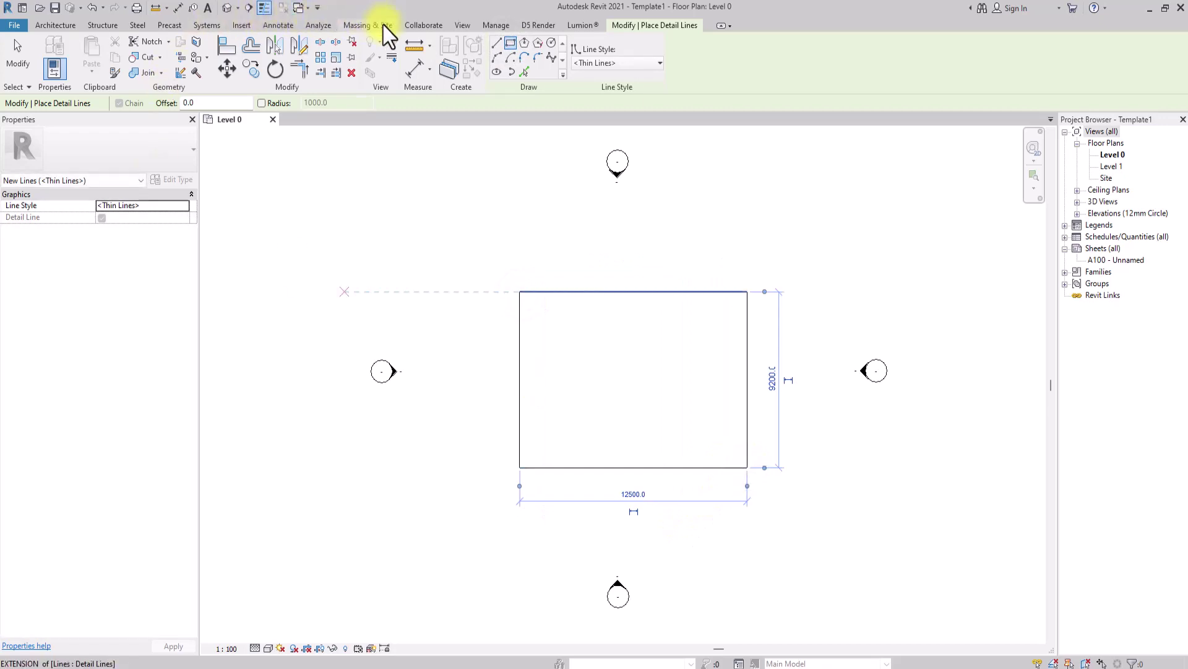
# Add an aligned dimension in style 01 across the rectangle's width, placed above its upper edge
pyautogui.click(275, 25)
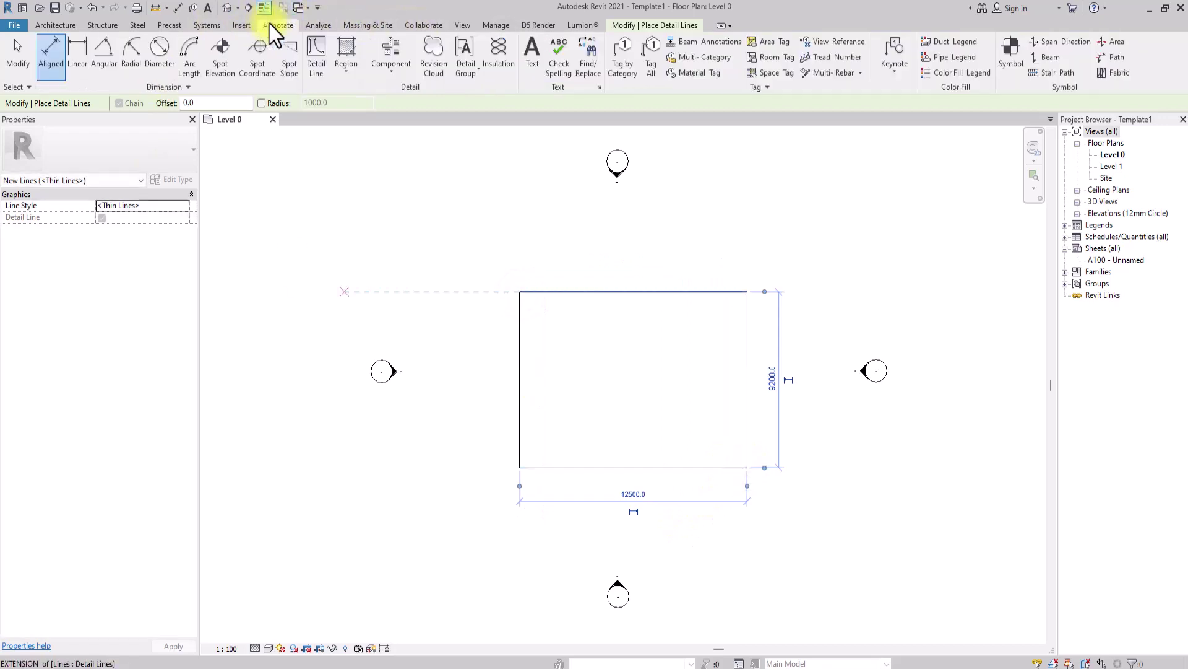
pyautogui.click(53, 54)
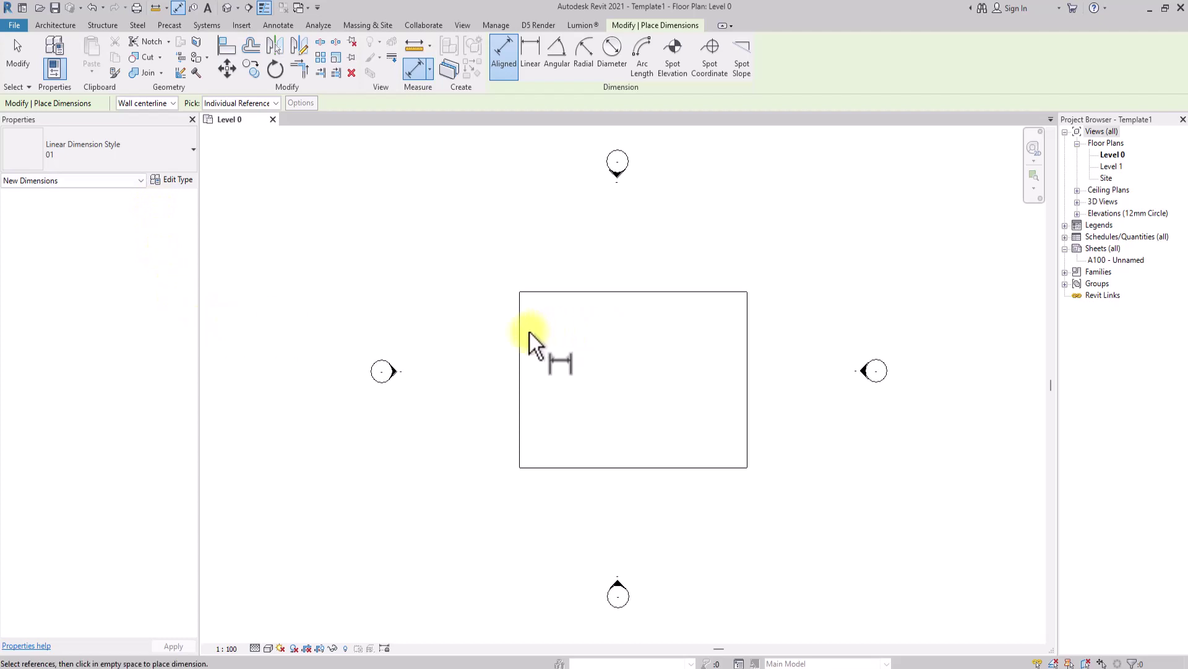
pyautogui.click(562, 322)
pyautogui.click(752, 325)
pyautogui.click(546, 265)
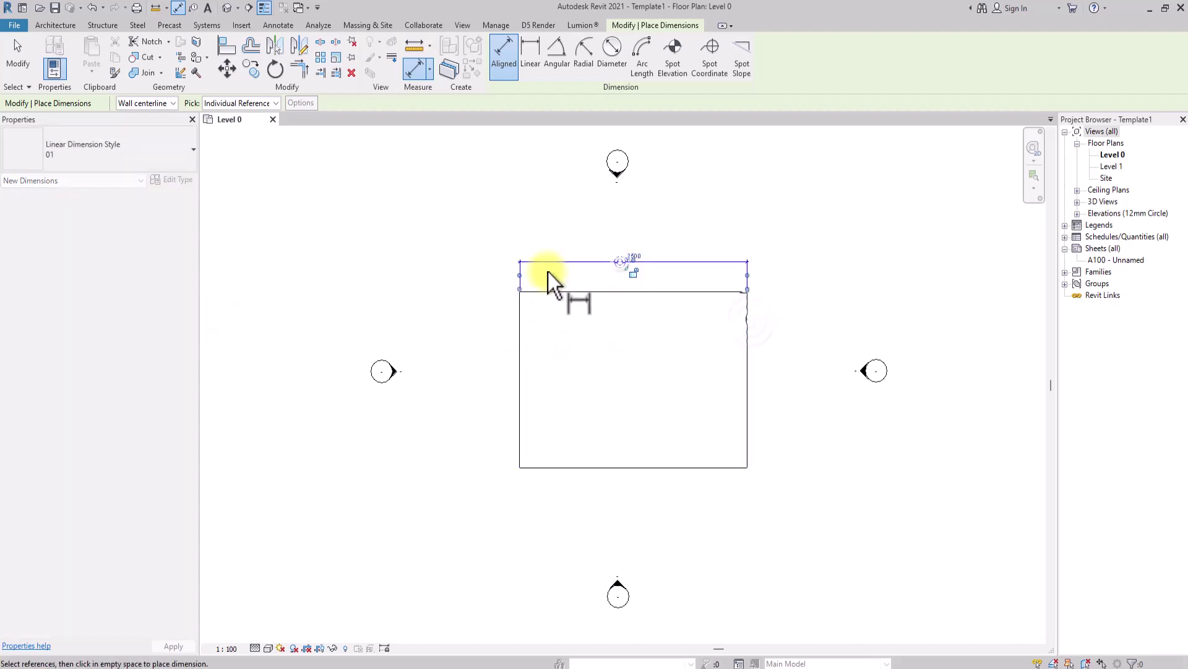
pyautogui.scroll(3, 546, 269)
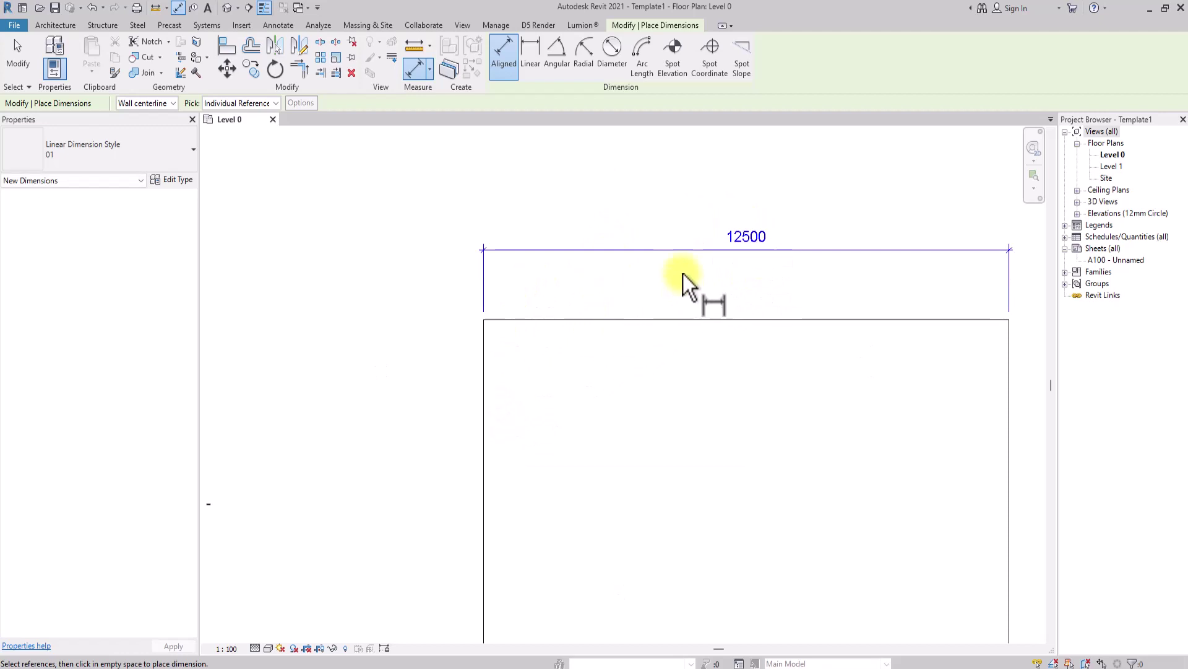
pyautogui.scroll(-2, 598, 390)
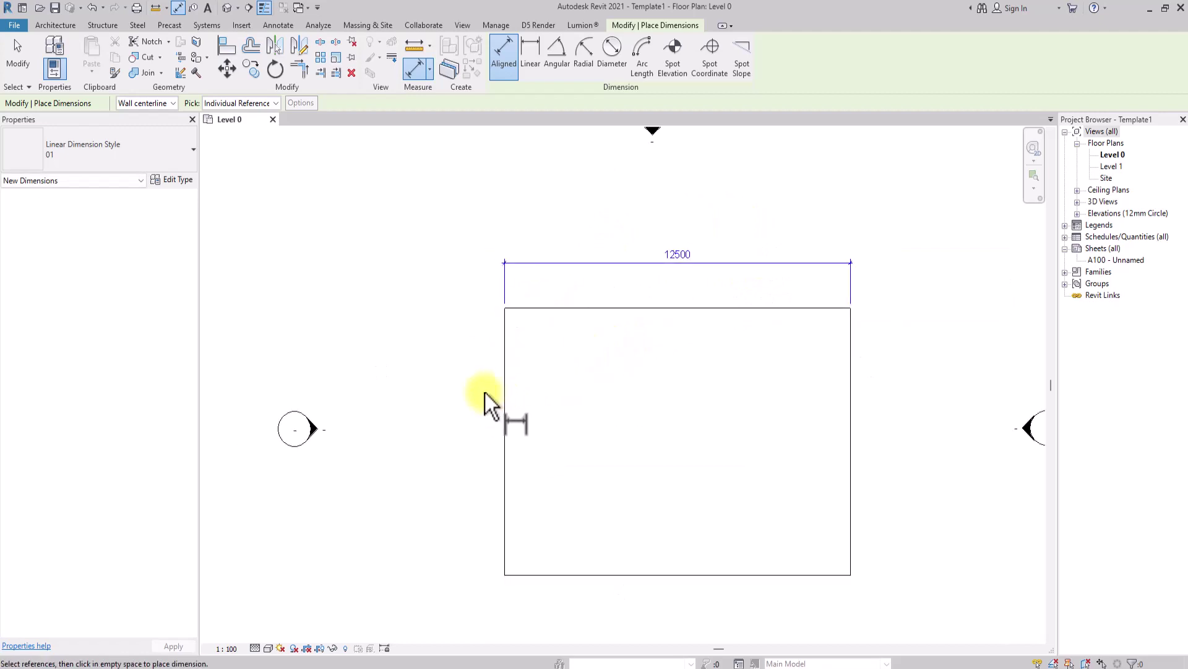
# Save the template as Template1 in the Desktop folder and close it
pyautogui.hotkey('ctrl', 's')
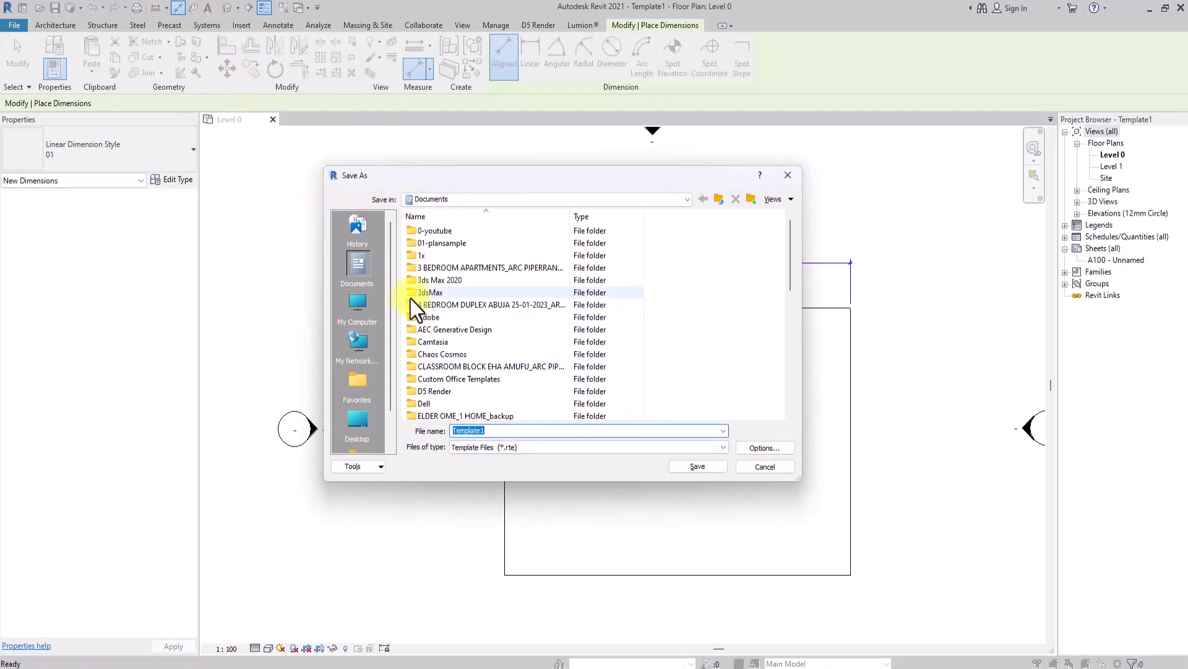
pyautogui.scroll(-2, 350, 279)
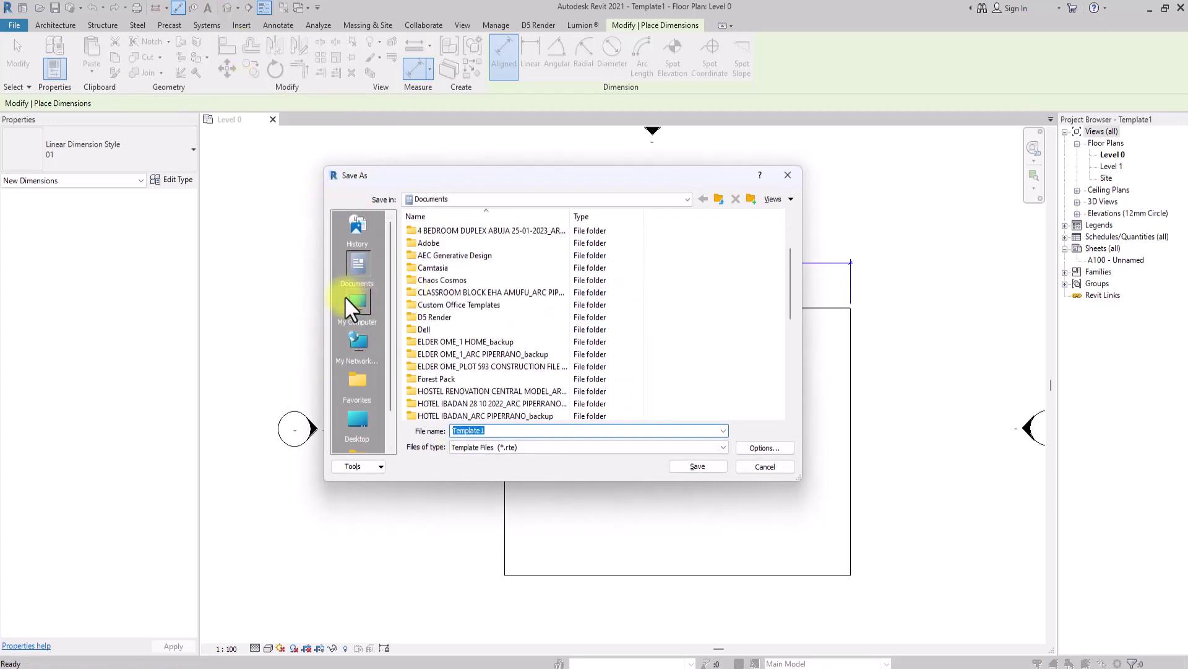
pyautogui.scroll(-1, 358, 378)
pyautogui.click(357, 391)
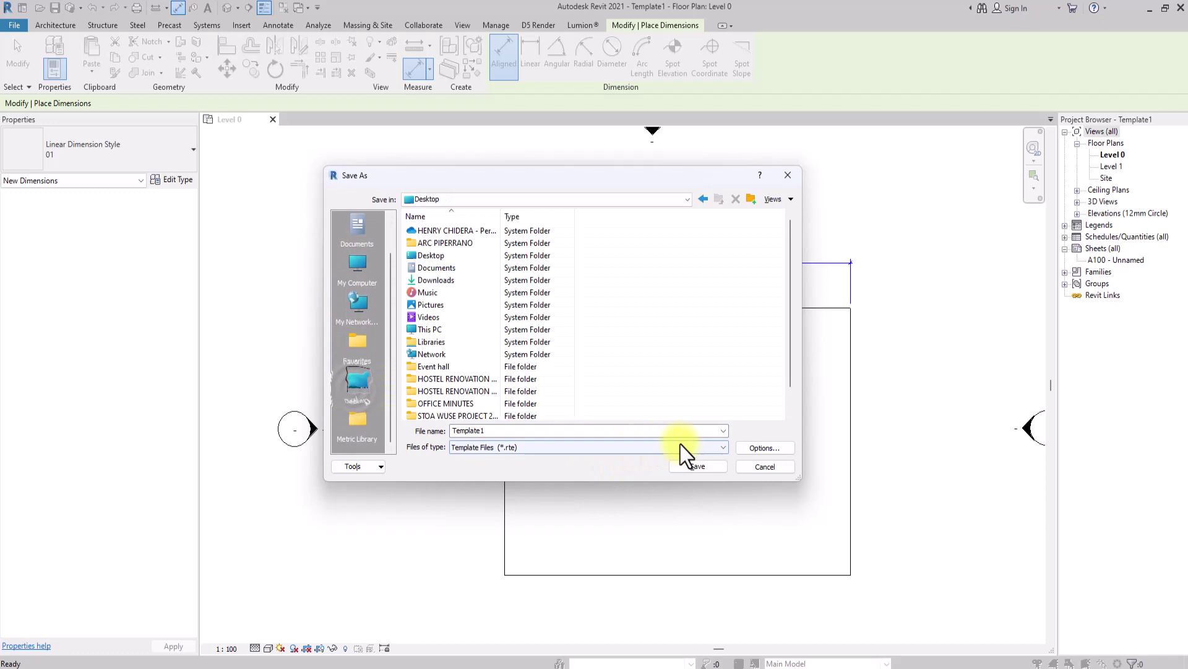
pyautogui.click(706, 466)
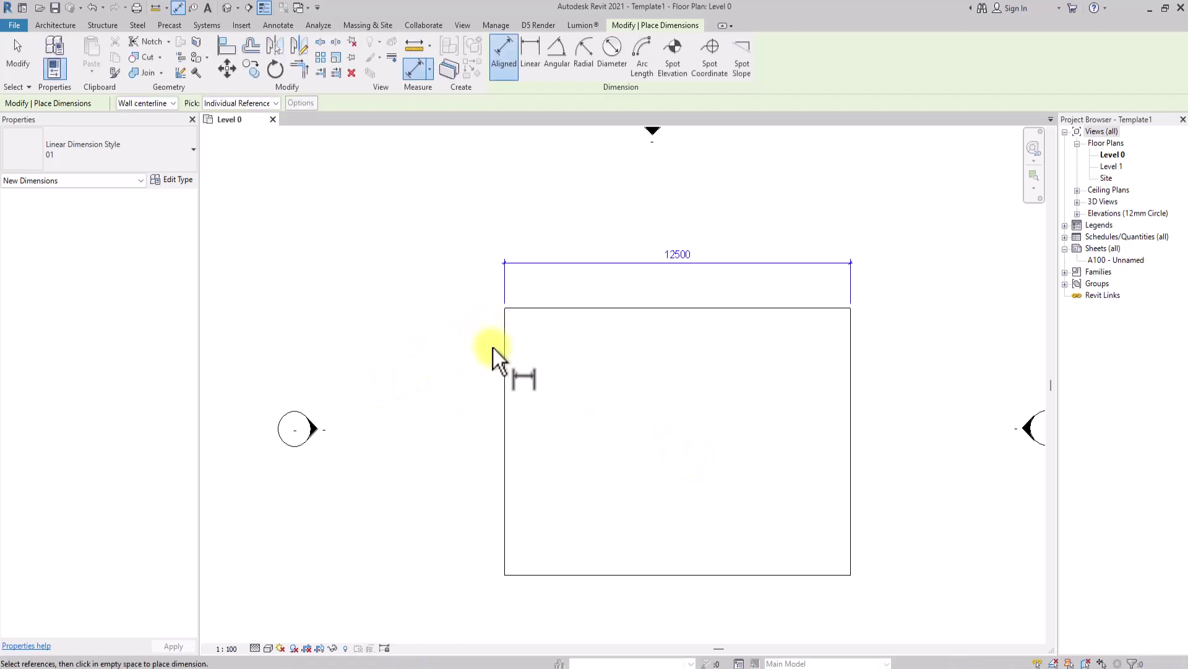
pyautogui.click(274, 121)
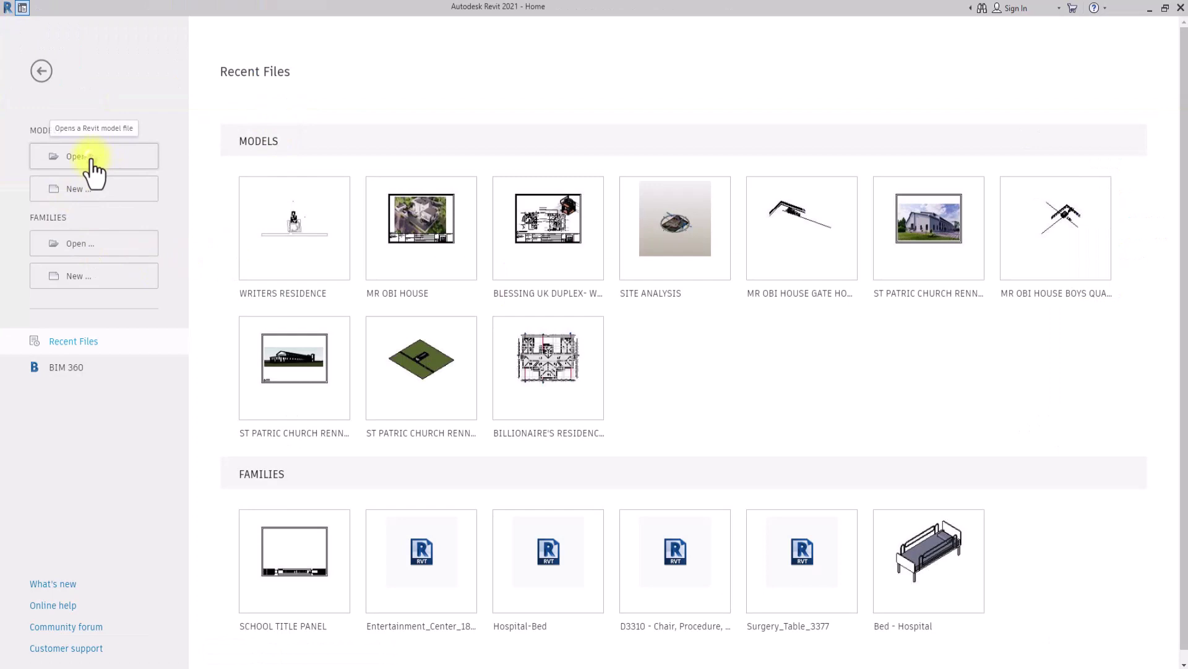
# Create a new project from the Template1 file stored on the Desktop
pyautogui.click(93, 159)
pyautogui.click(821, 185)
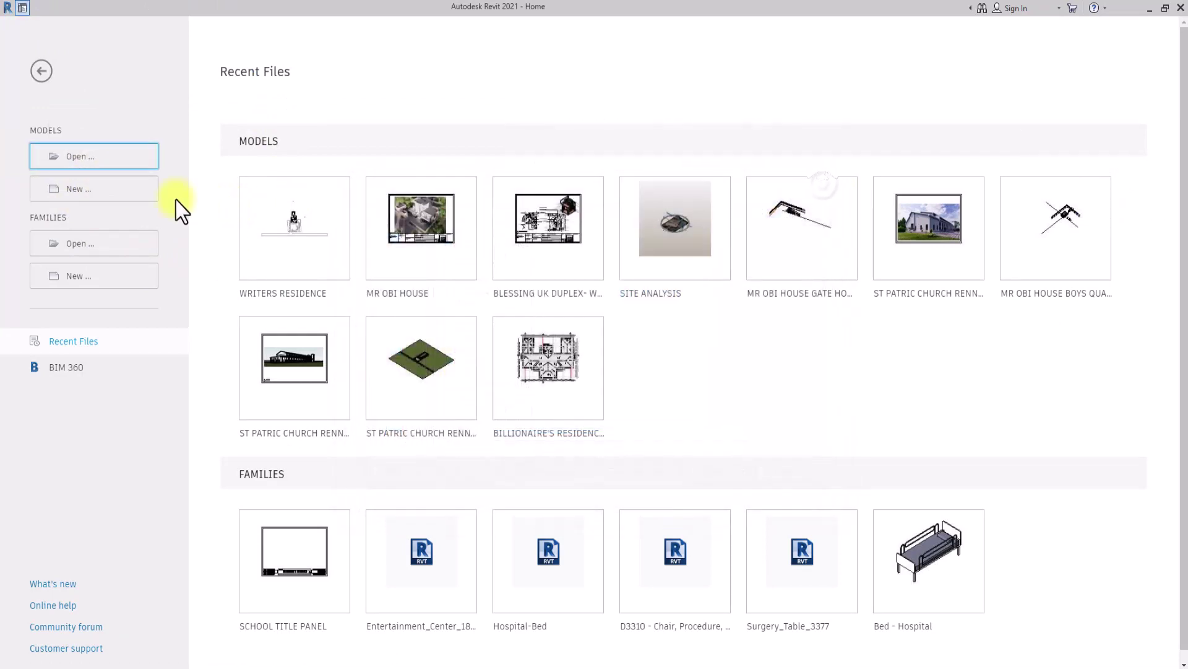
pyautogui.click(136, 192)
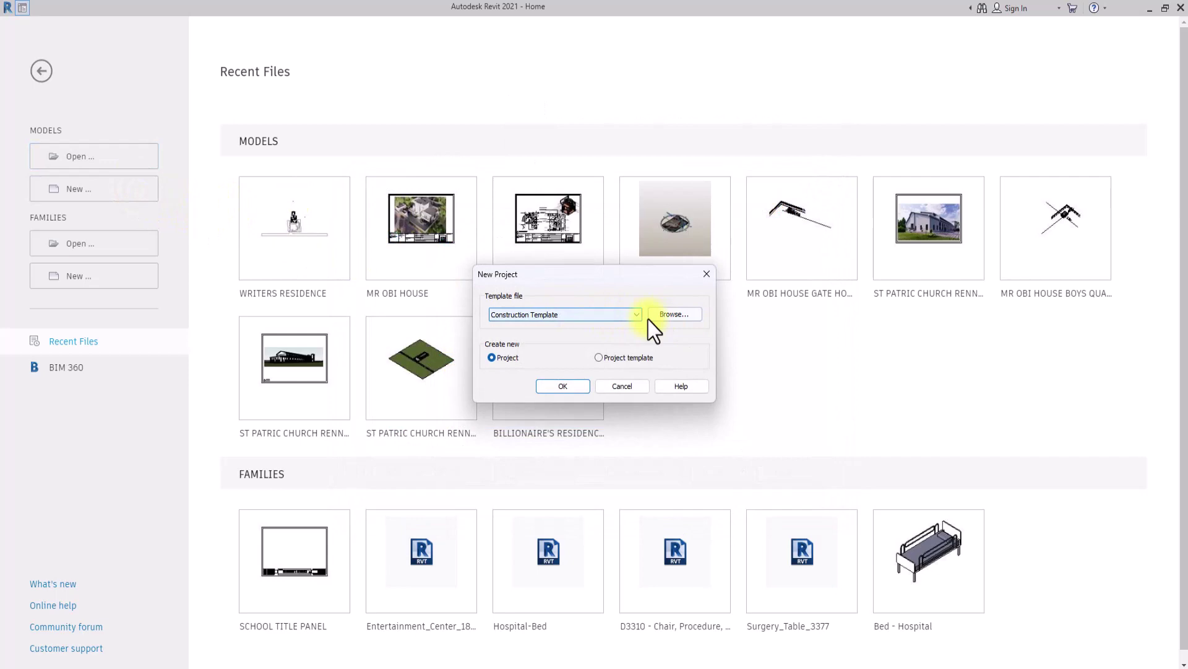
pyautogui.click(604, 315)
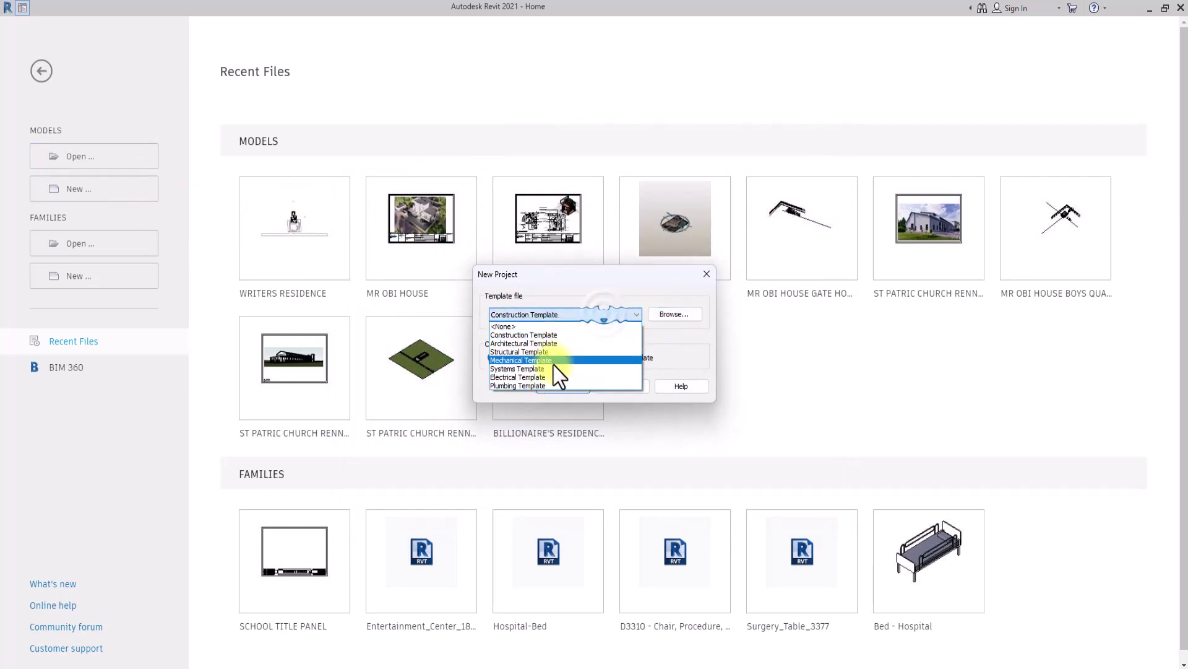
pyautogui.click(625, 317)
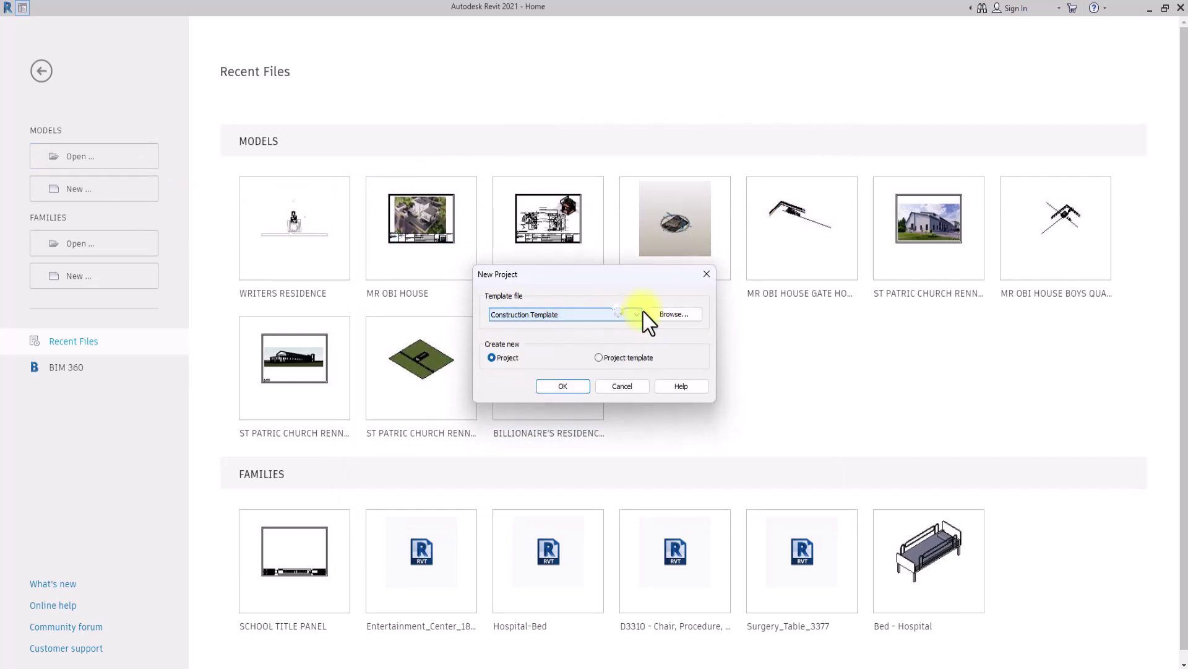
pyautogui.click(674, 314)
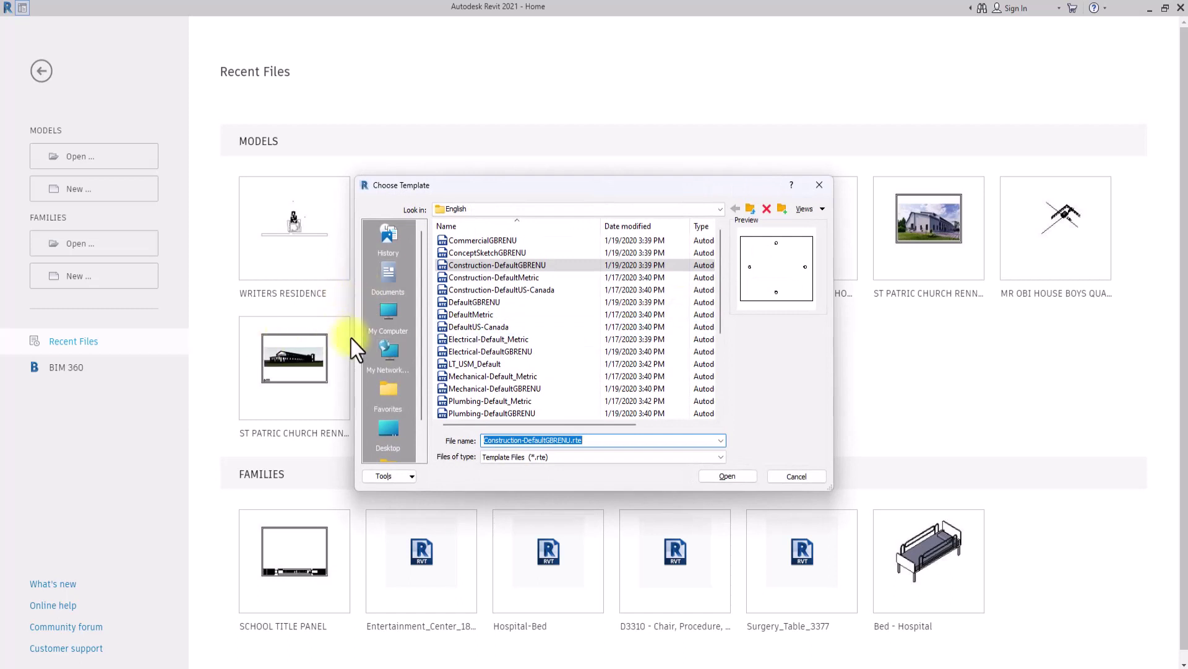
pyautogui.click(389, 386)
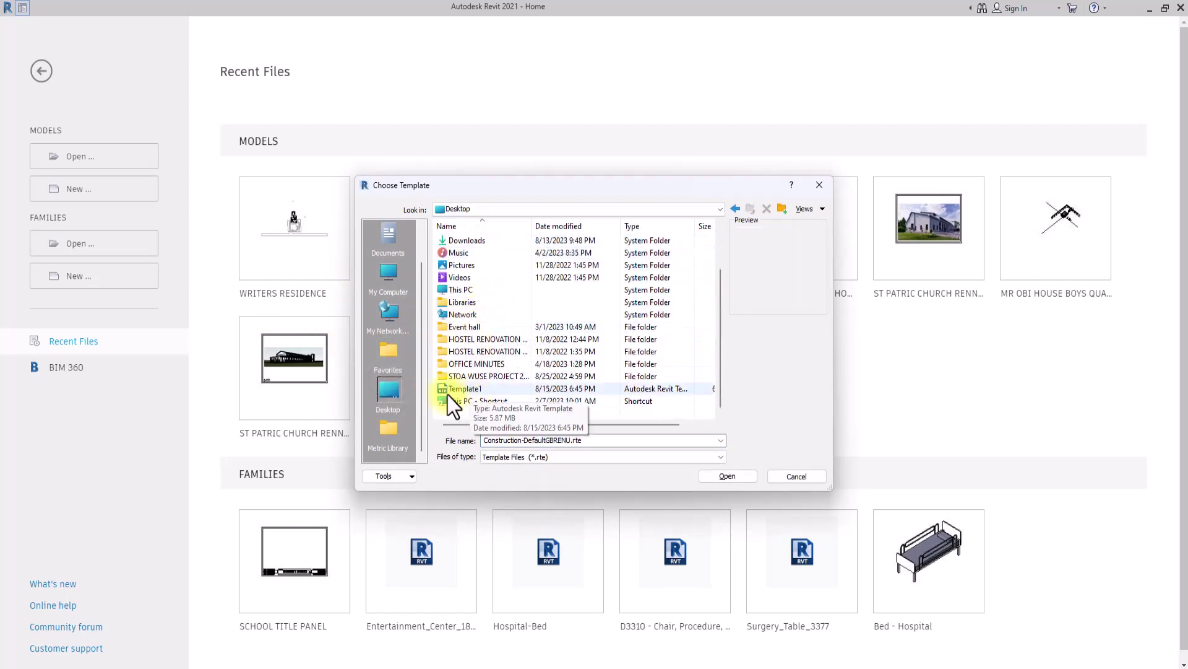
pyautogui.click(466, 389)
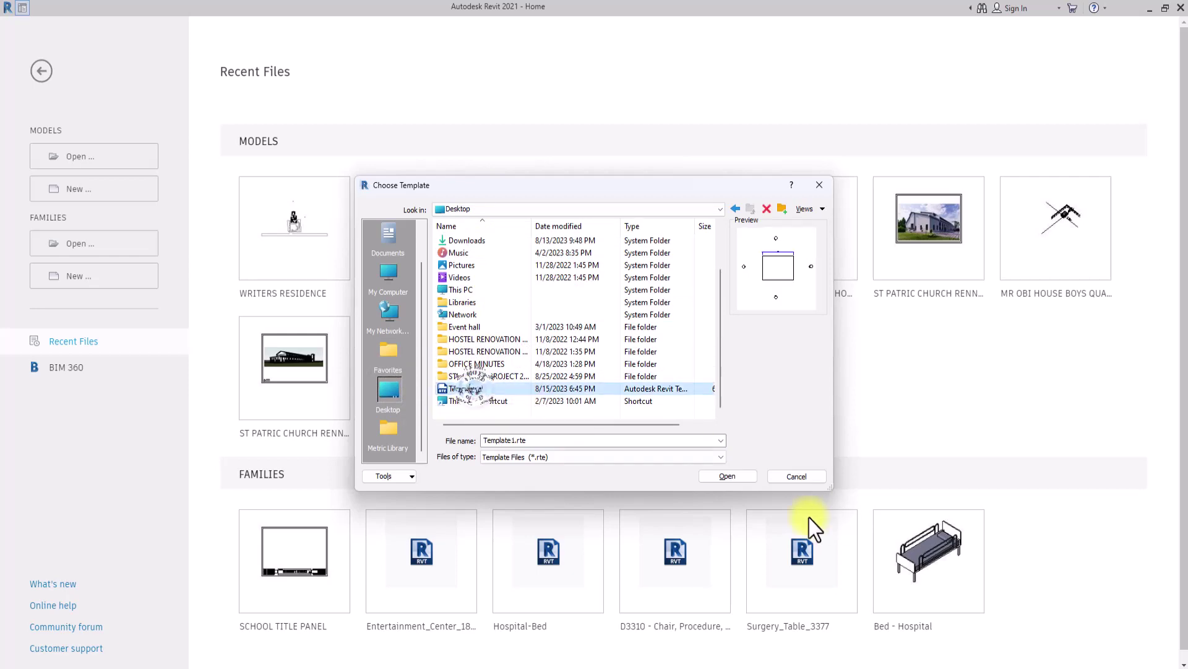
pyautogui.click(743, 476)
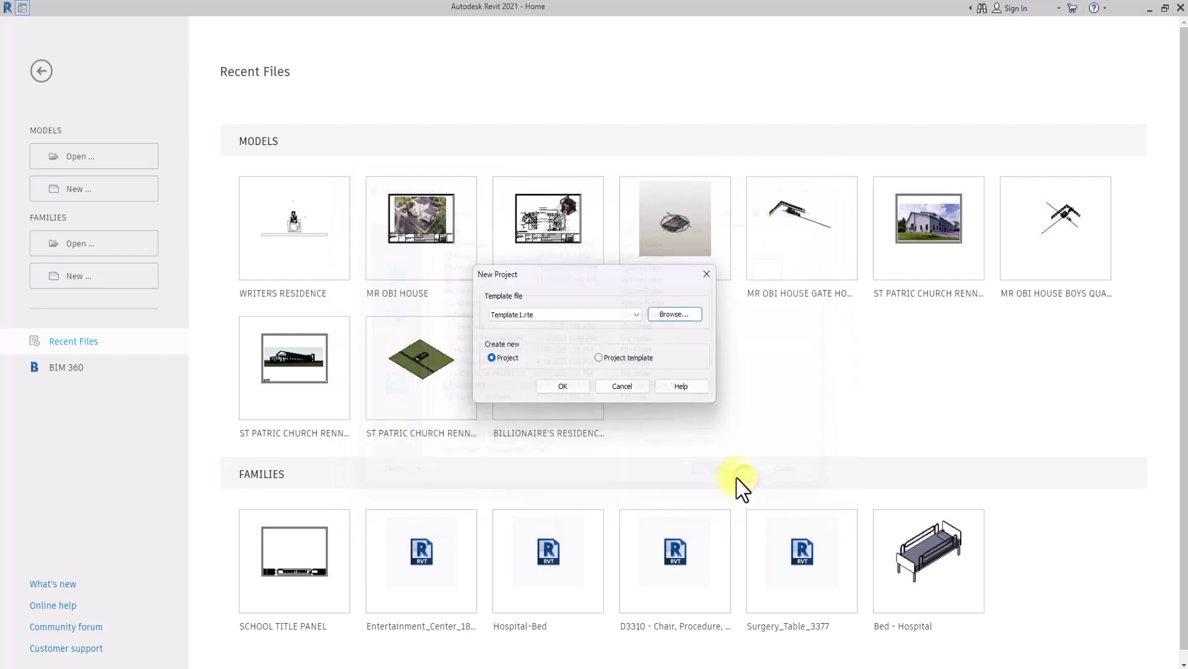
pyautogui.click(554, 384)
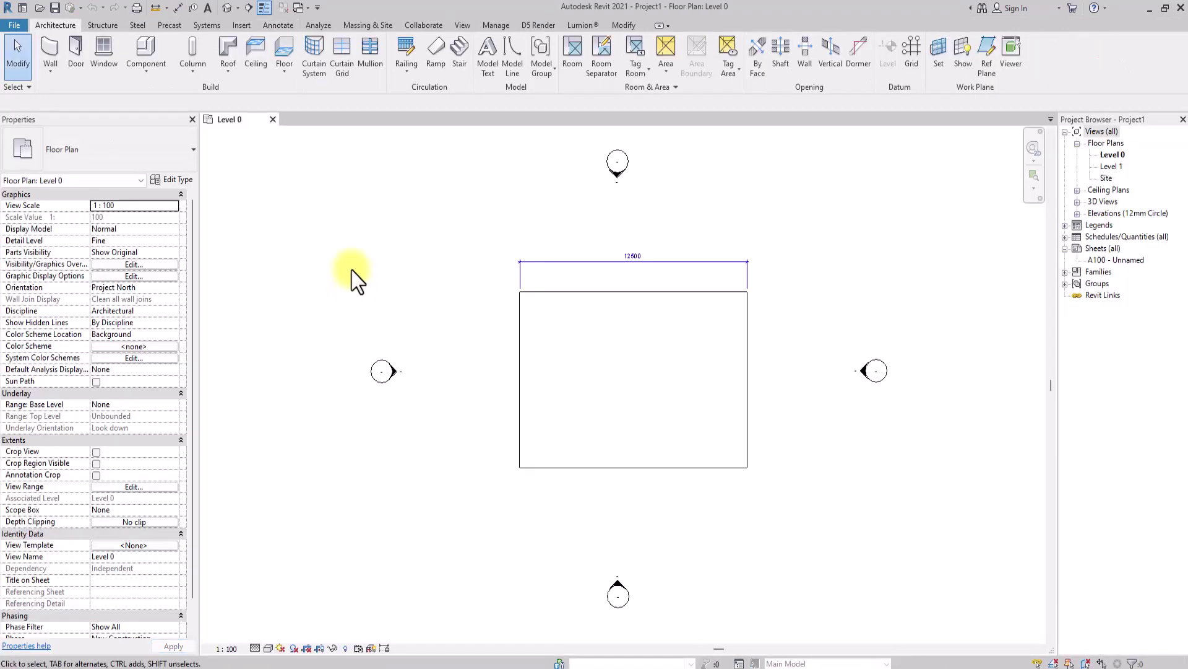
pyautogui.scroll(-1, 531, 307)
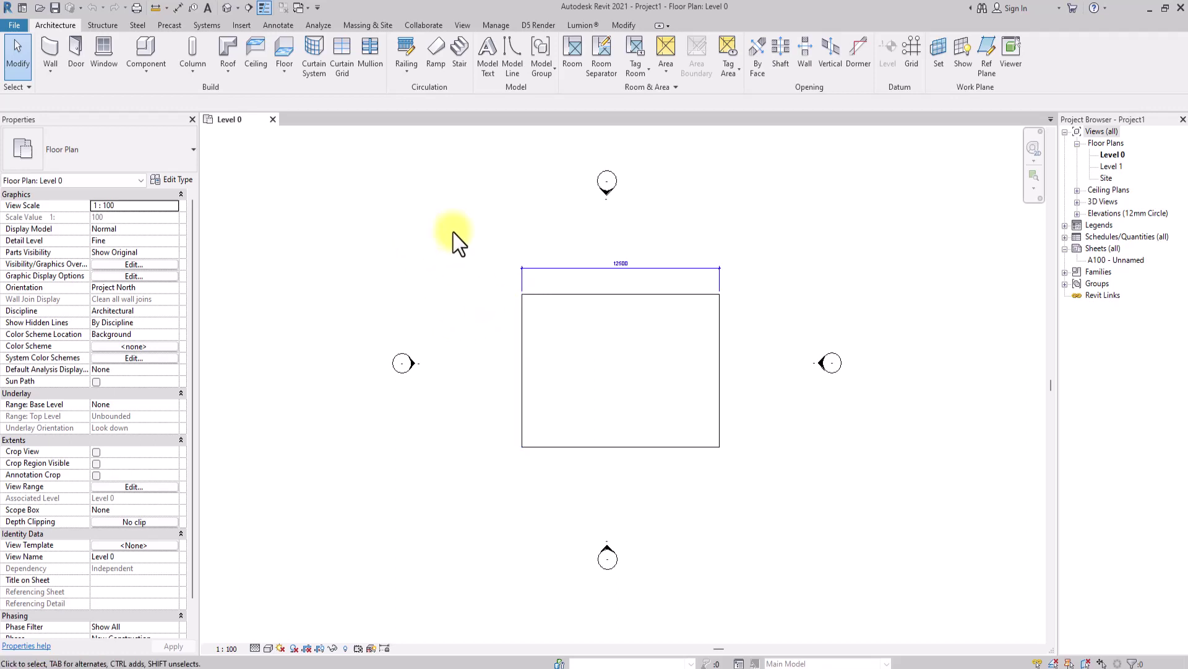
pyautogui.scroll(-1, 489, 232)
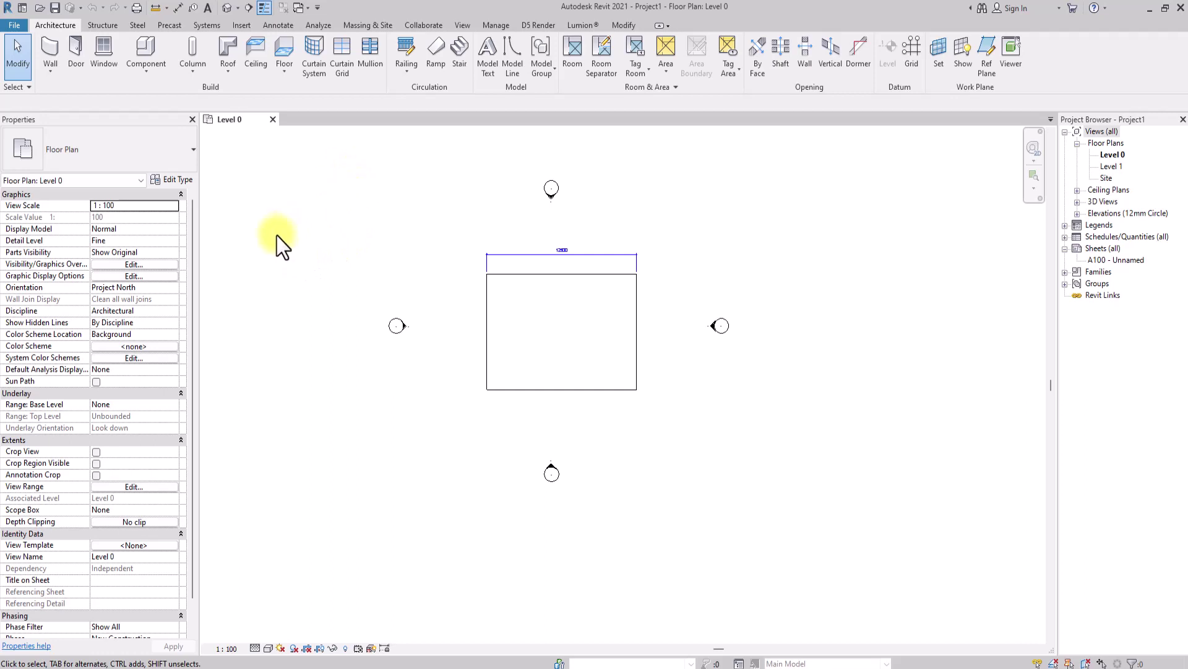
# Close the current project and open the recent house model with the aerial rendering thumbnail in its default 3D view
pyautogui.click(272, 120)
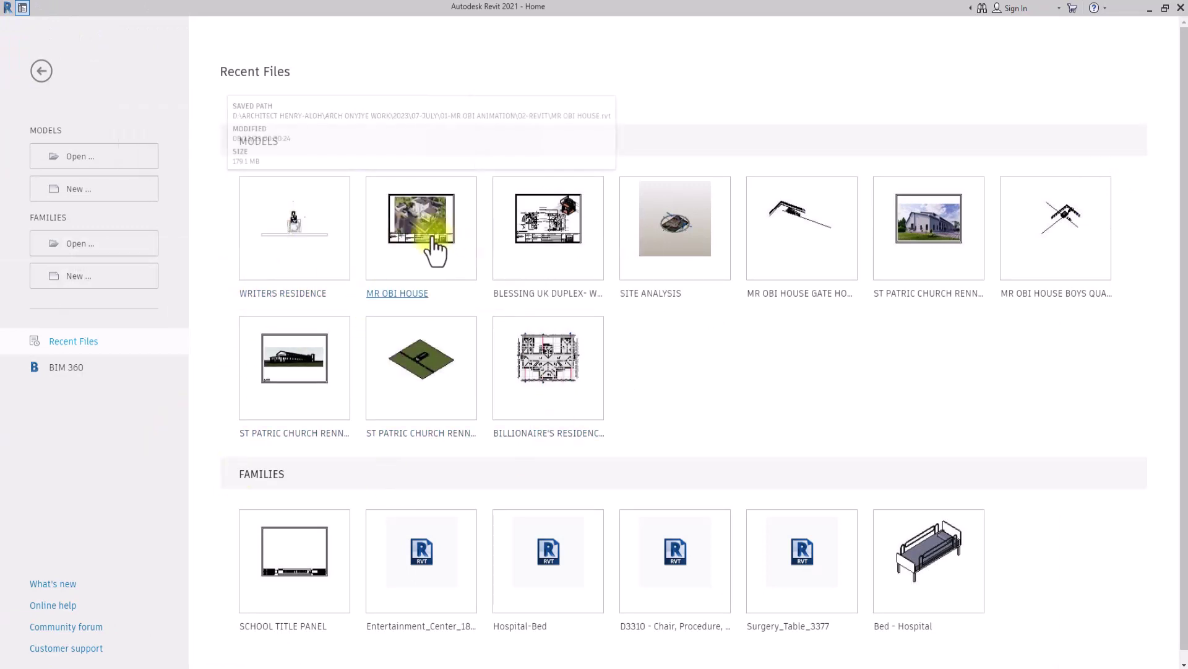
pyautogui.click(403, 233)
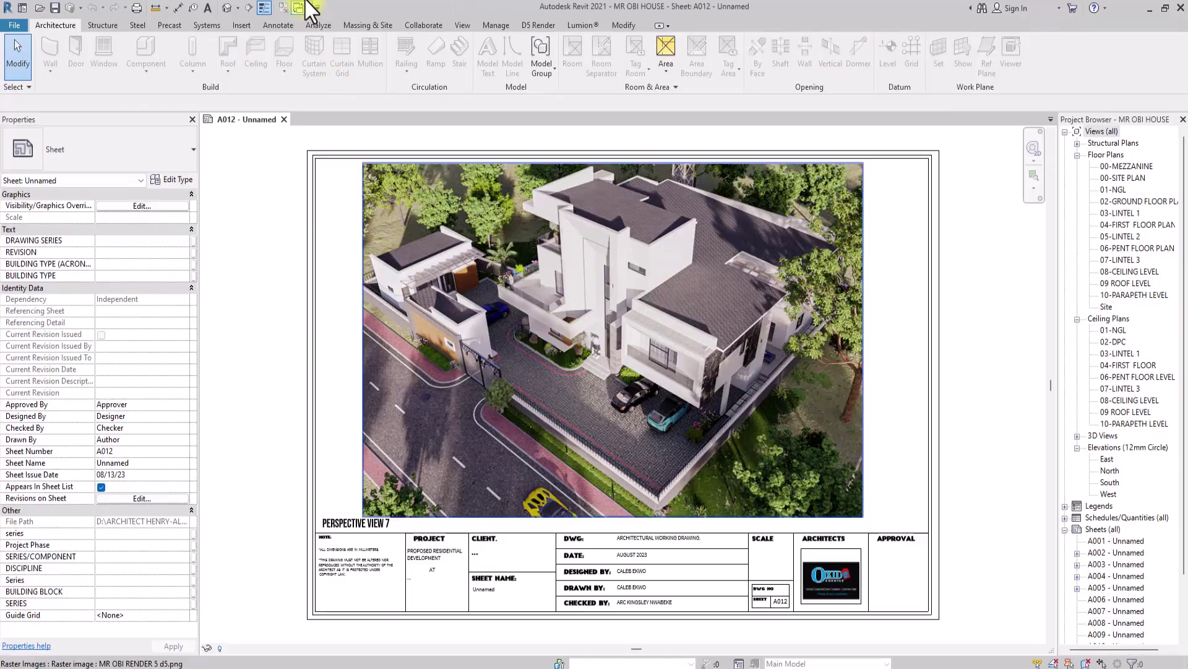
pyautogui.click(225, 9)
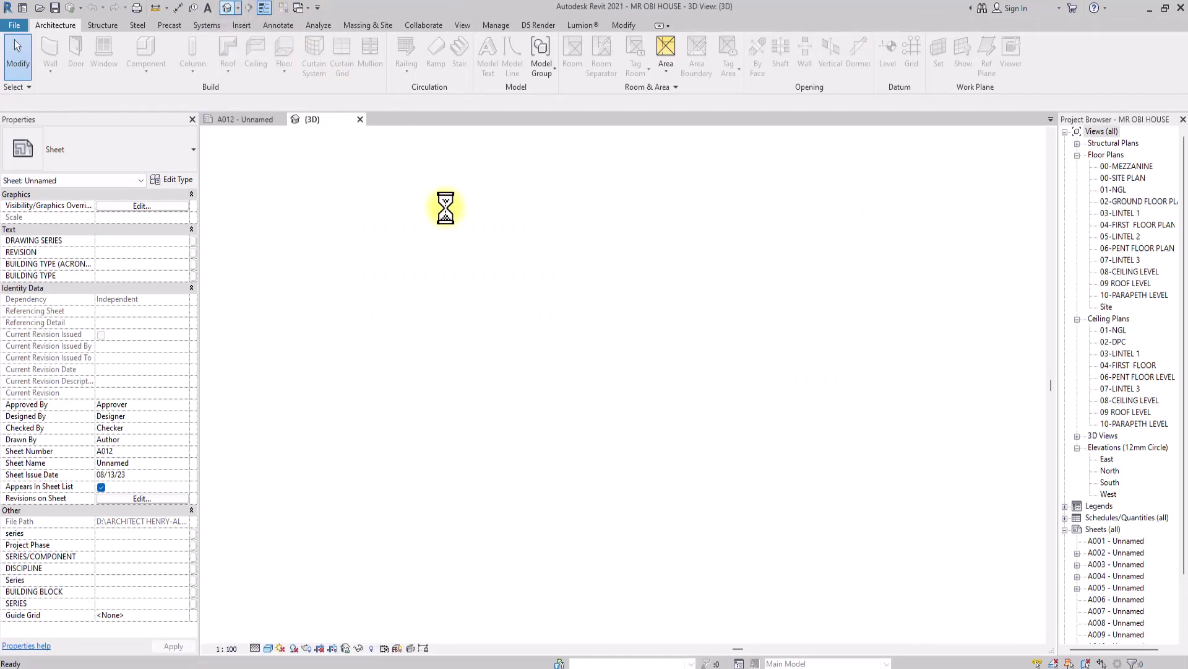
pyautogui.scroll(4, 608, 440)
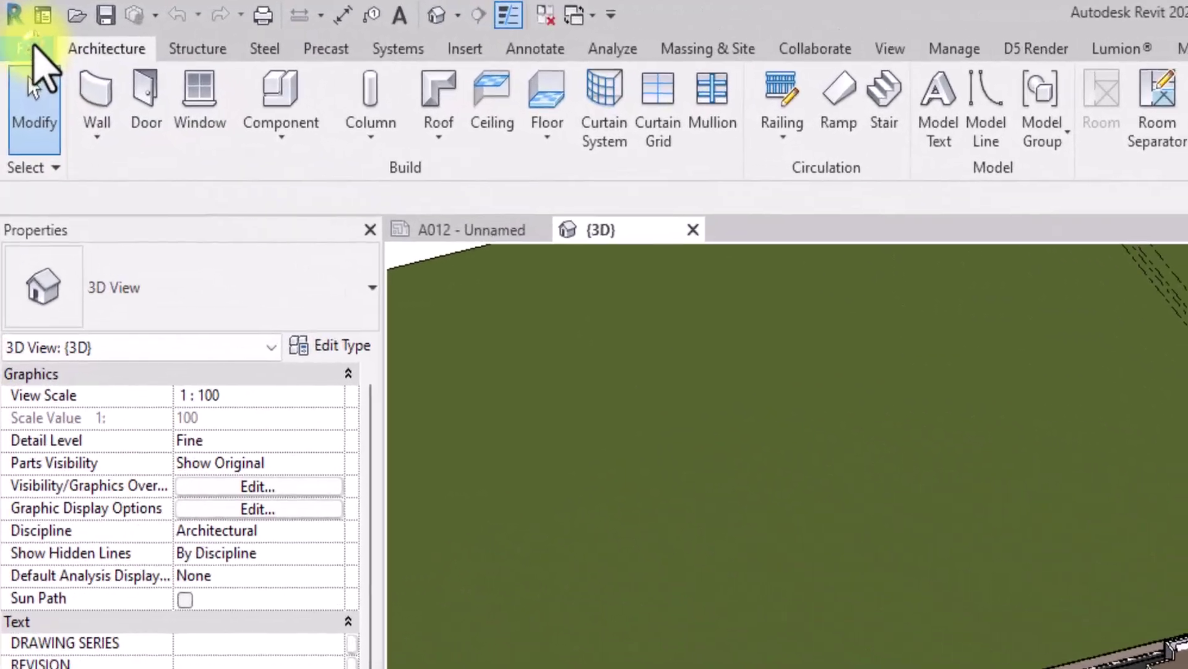
# Save the house project as a template named template 2 on the Desktop and close its open views
pyautogui.click(30, 50)
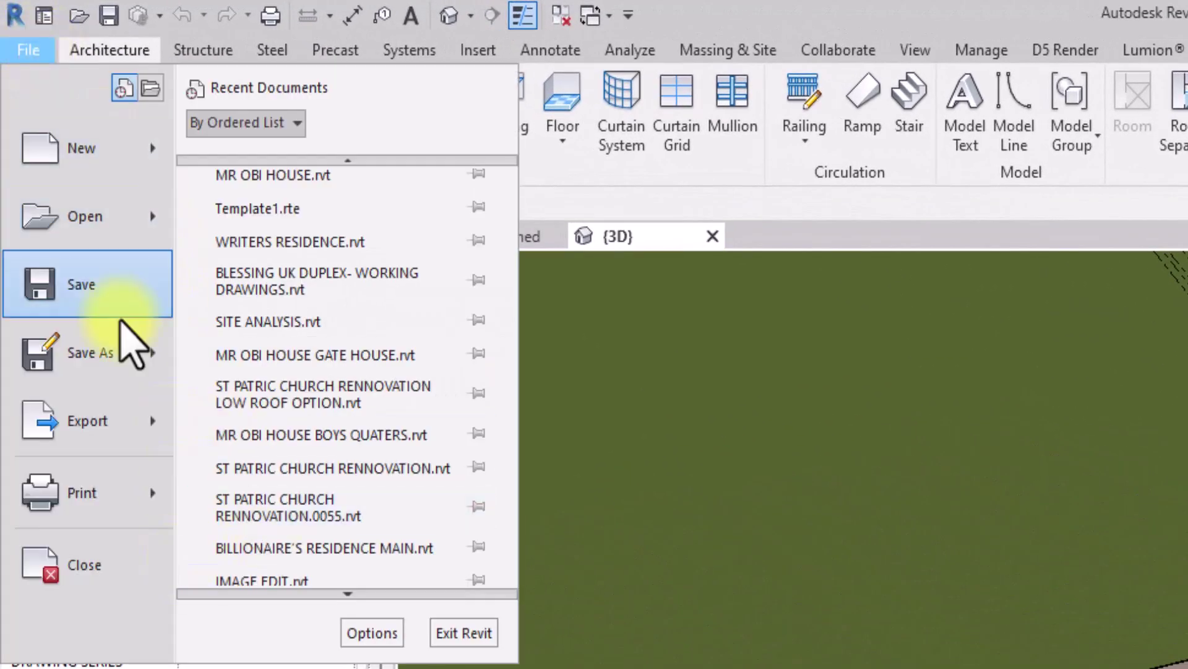
pyautogui.moveTo(109, 362)
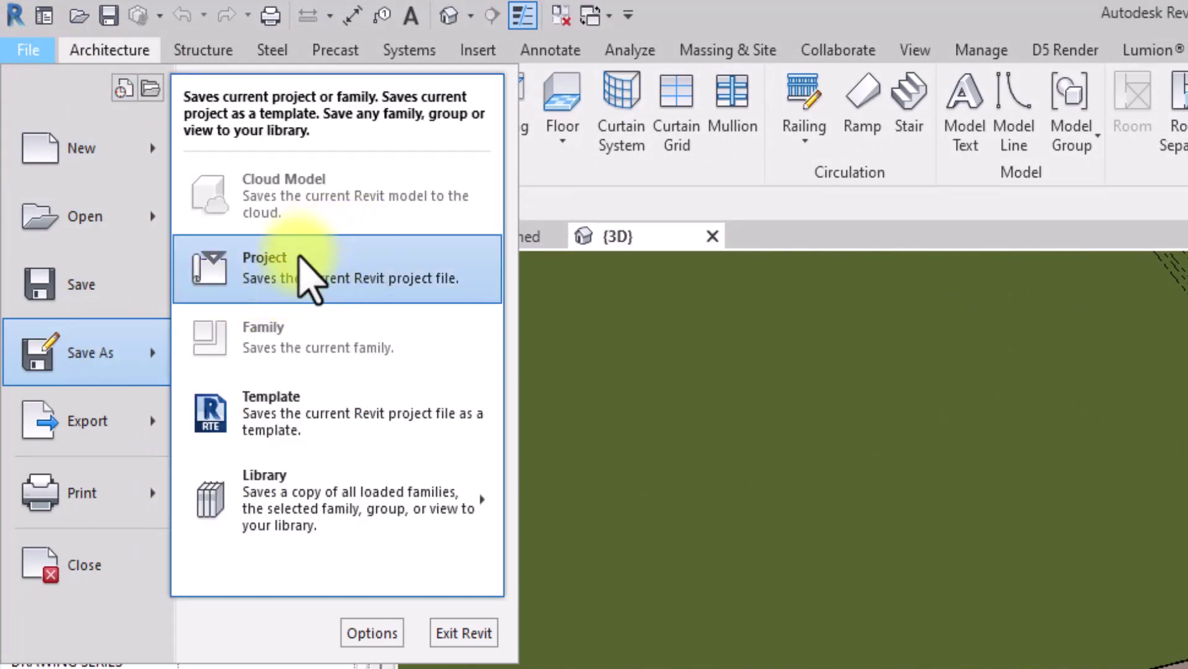
pyautogui.click(359, 424)
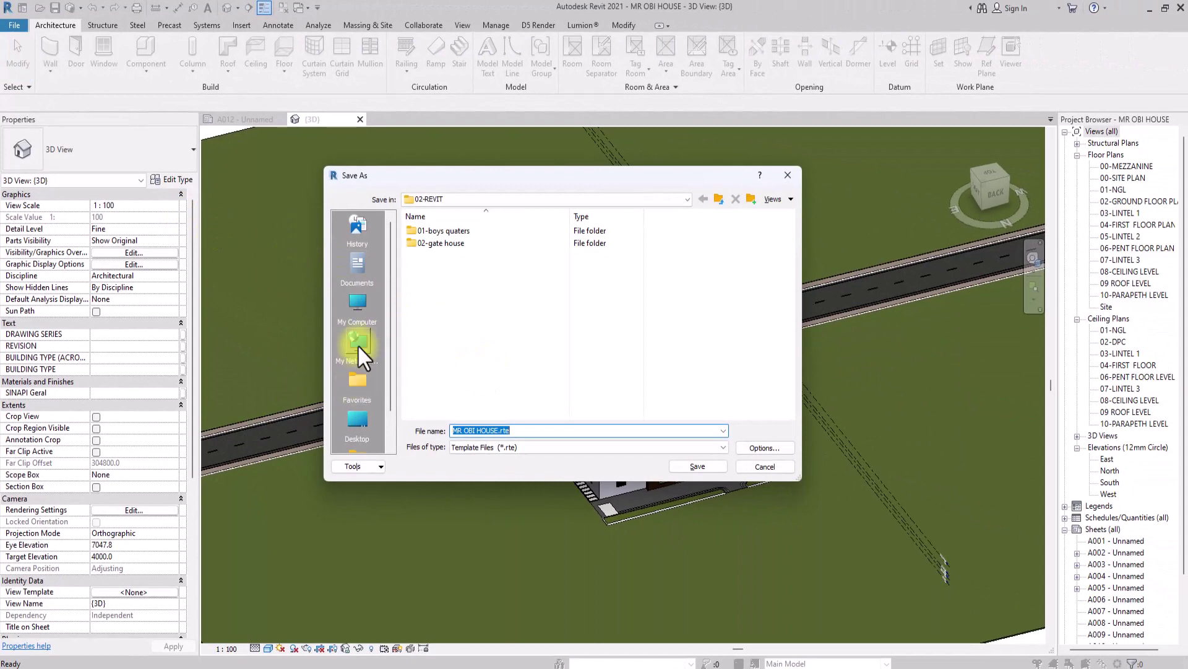
pyautogui.scroll(-1, 363, 323)
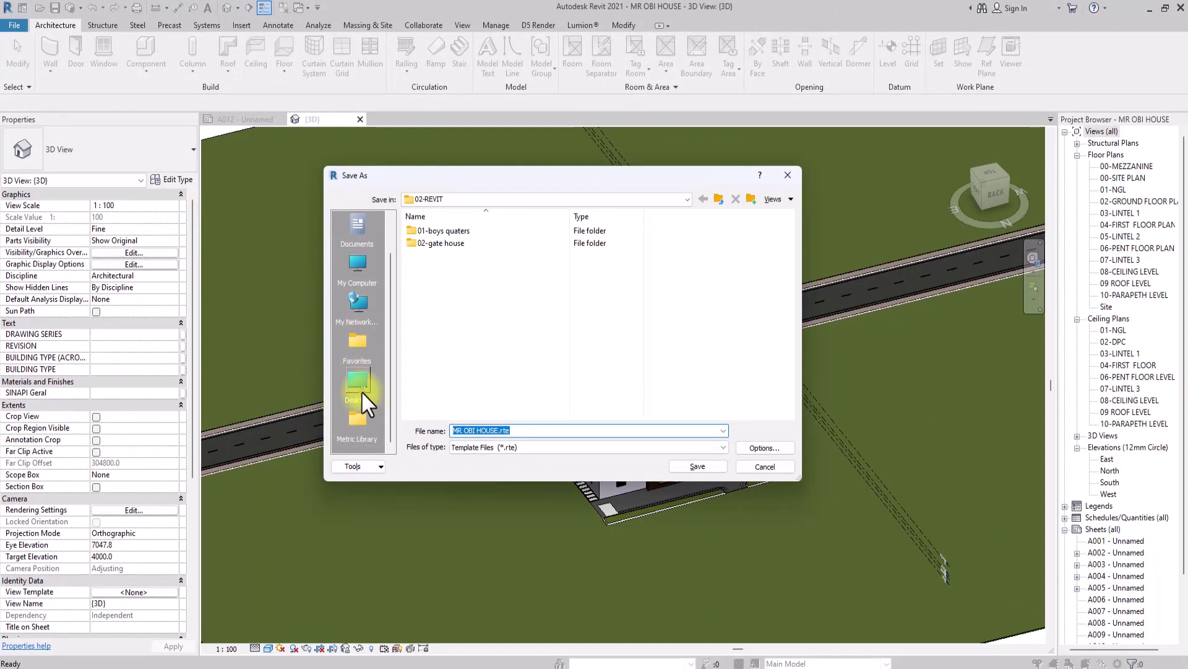
pyautogui.click(362, 392)
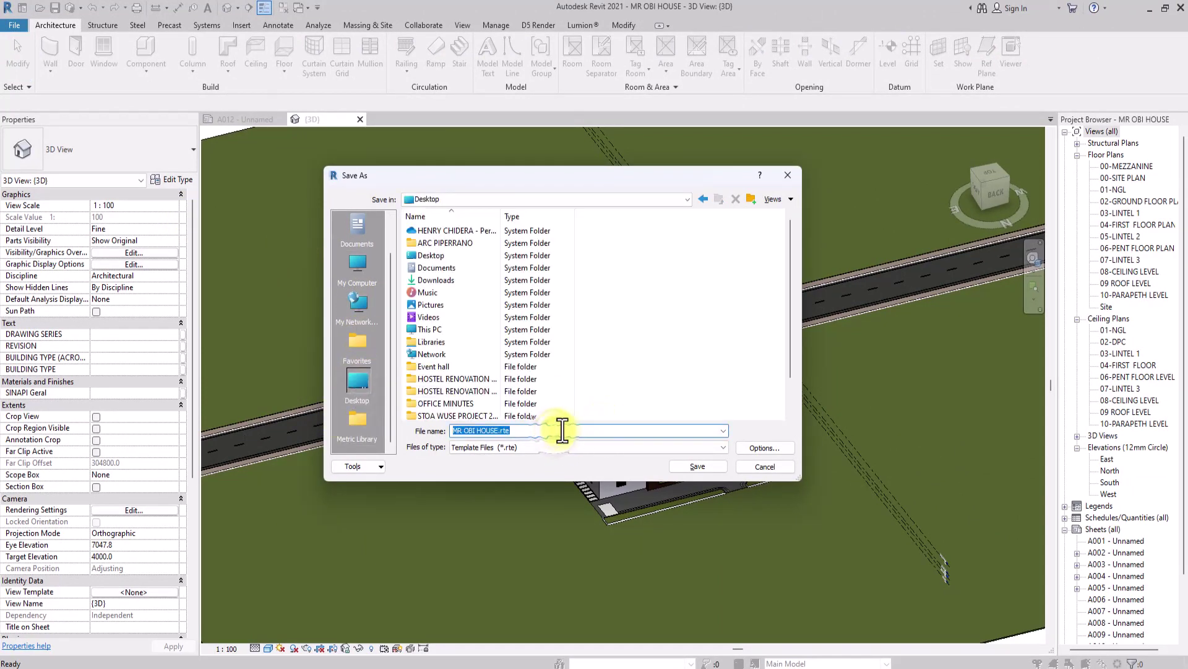
pyautogui.write('template 2')
pyautogui.click(713, 466)
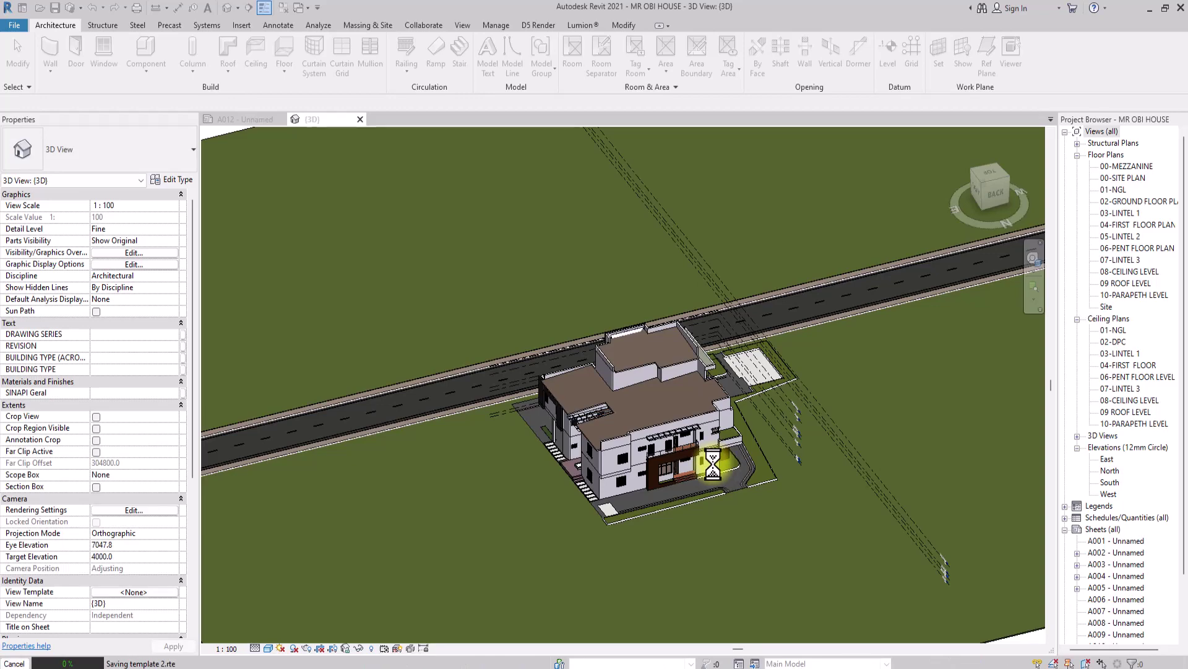
pyautogui.click(360, 119)
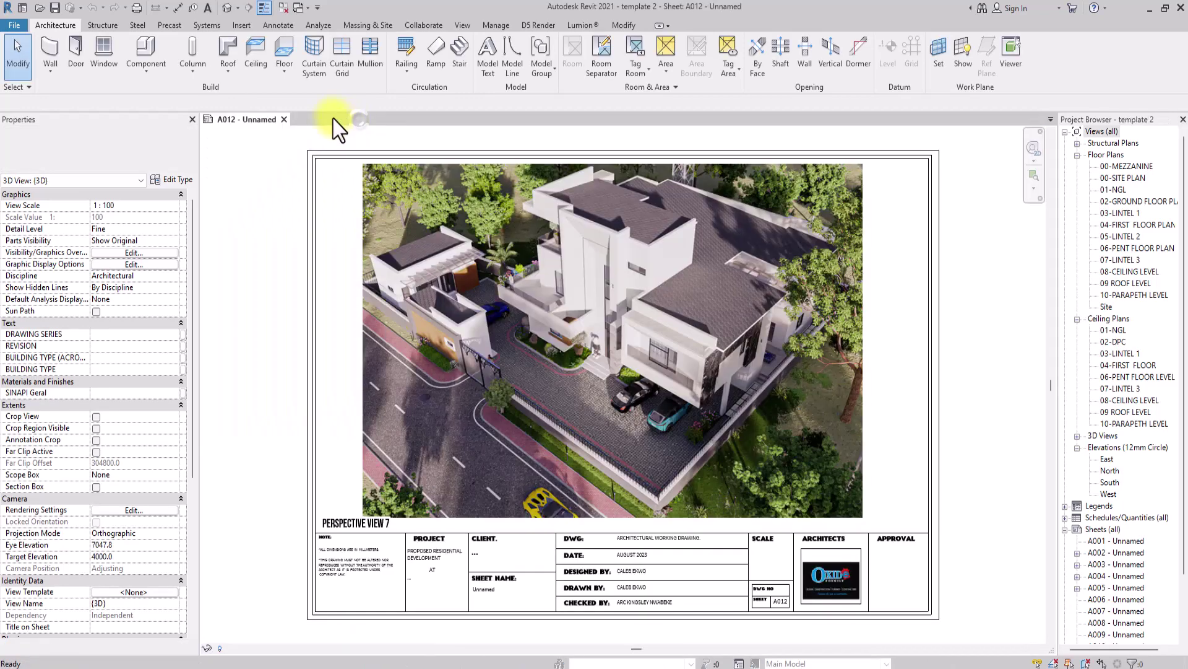
pyautogui.click(284, 120)
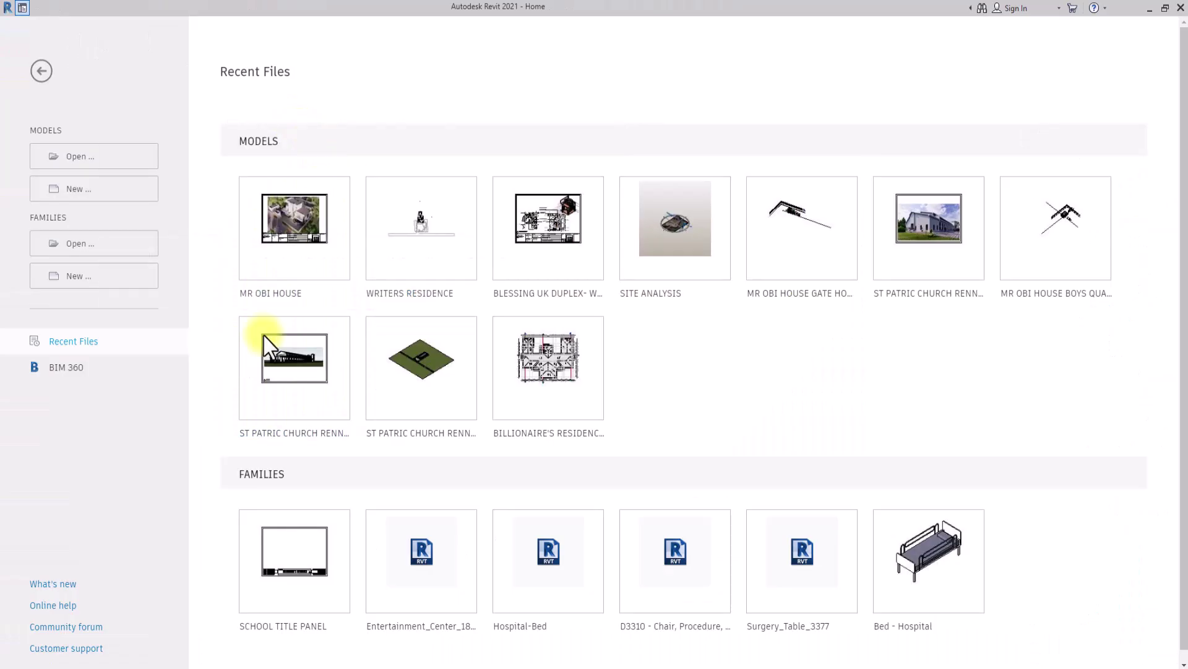
# Create a new project from the template 2 file stored on the Desktop
pyautogui.click(89, 190)
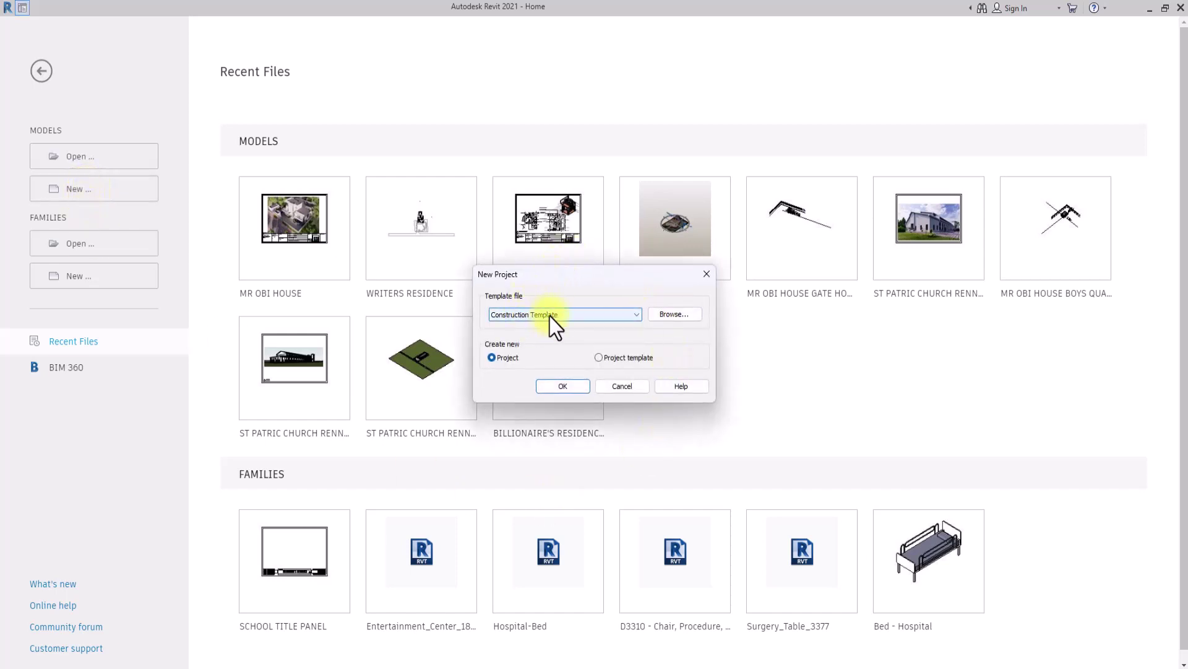
pyautogui.click(679, 313)
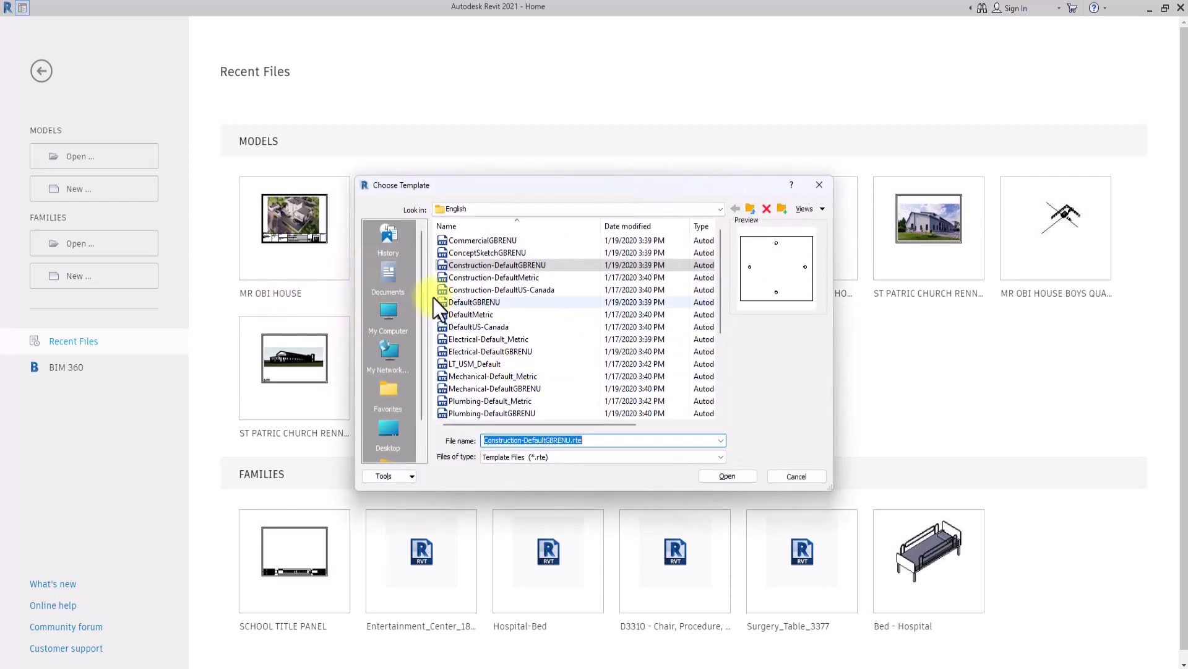
pyautogui.click(398, 350)
pyautogui.click(385, 393)
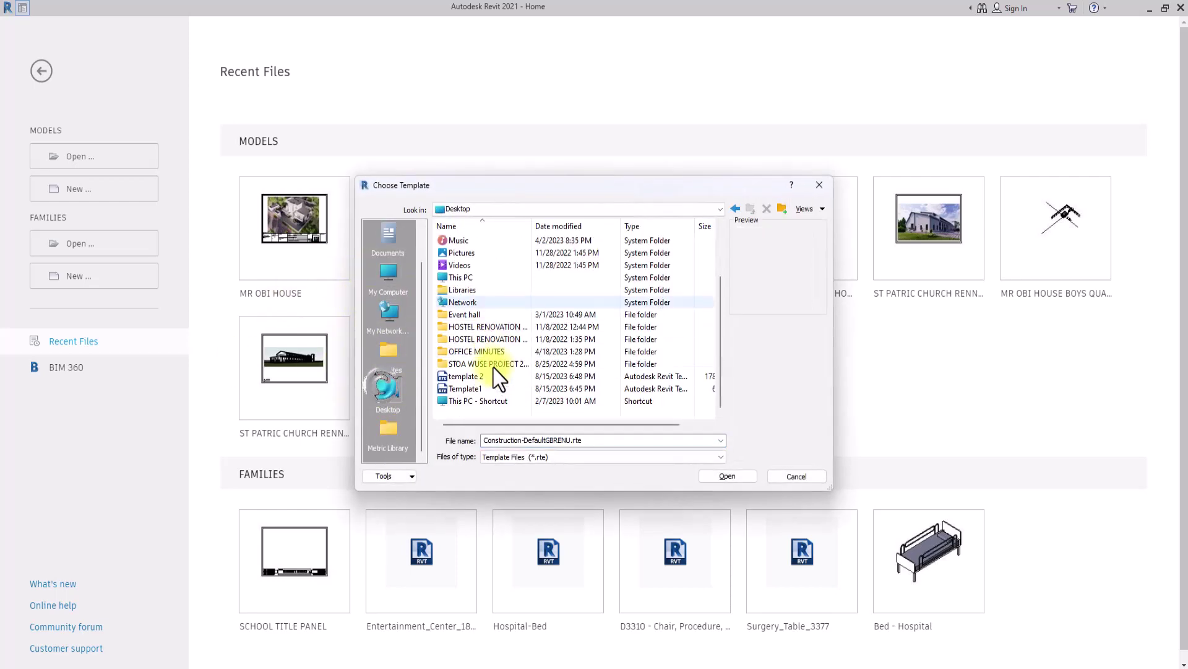
pyautogui.click(481, 377)
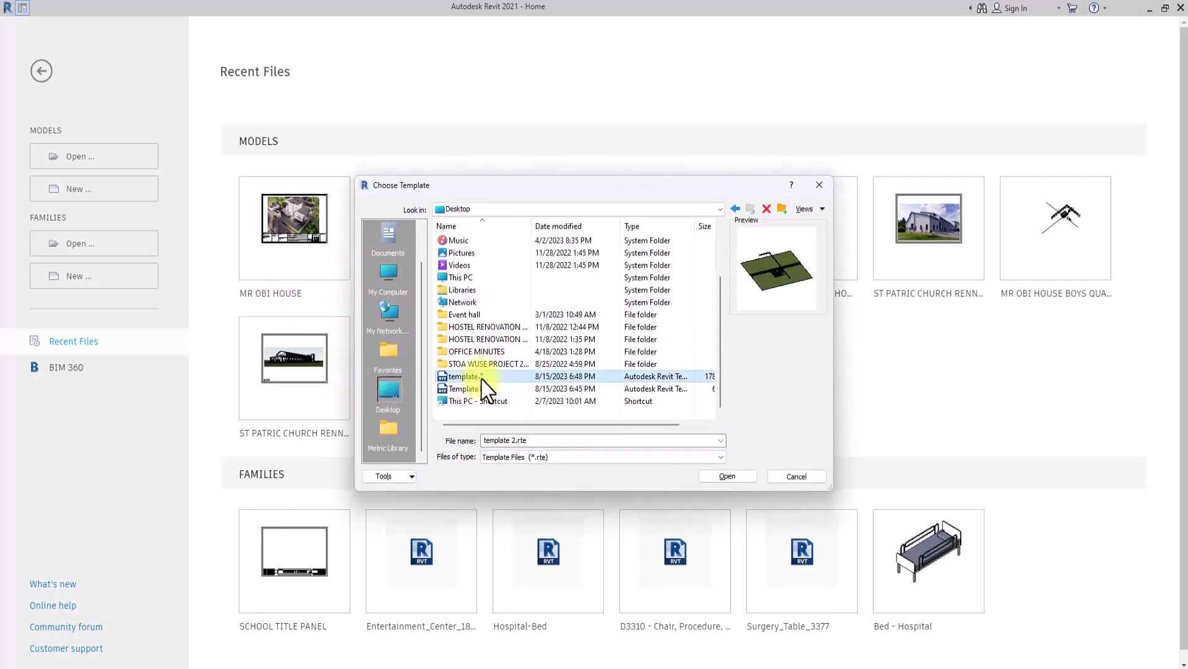
pyautogui.click(726, 480)
pyautogui.click(548, 387)
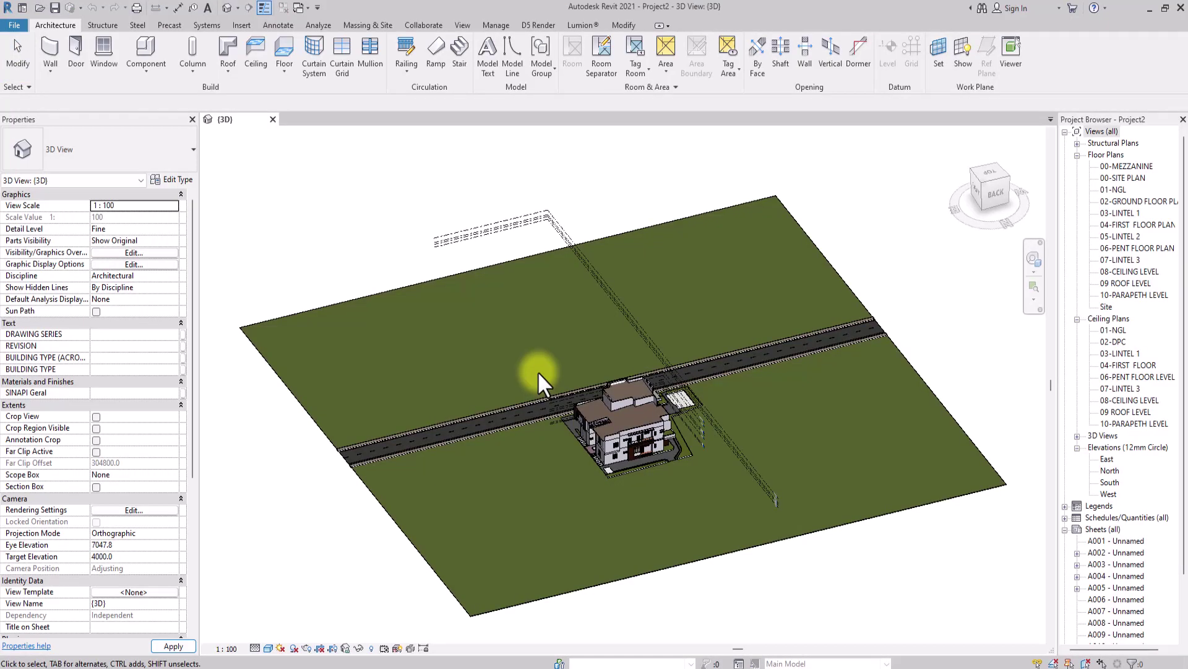
pyautogui.scroll(3, 678, 422)
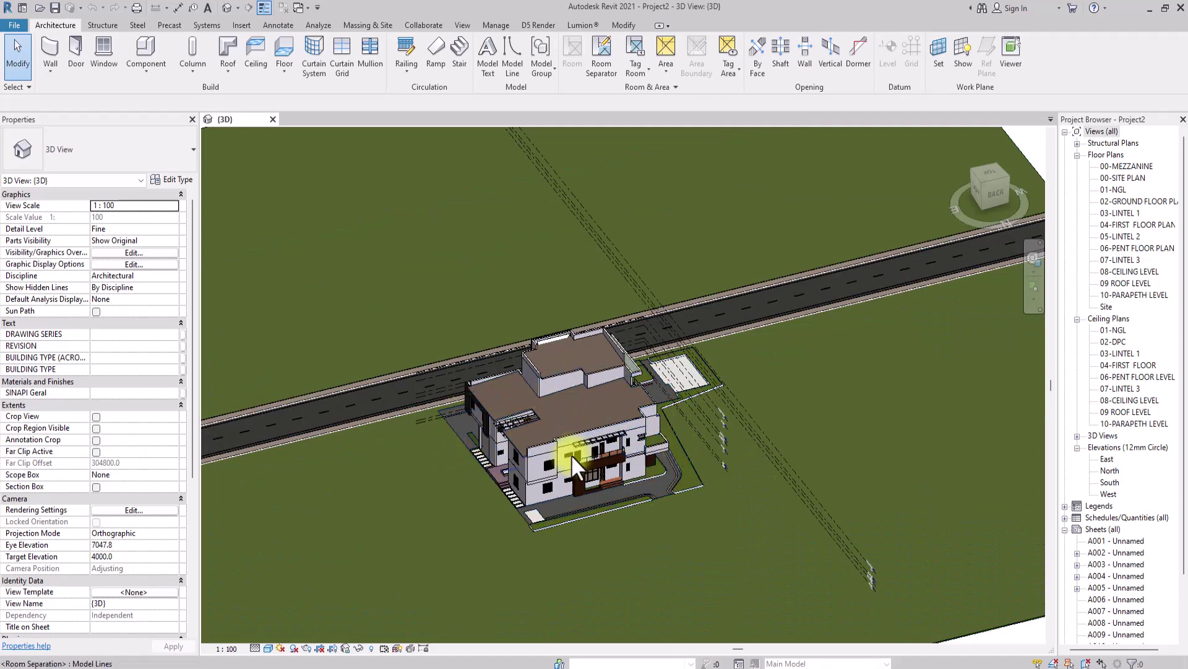
pyautogui.scroll(-4, 433, 506)
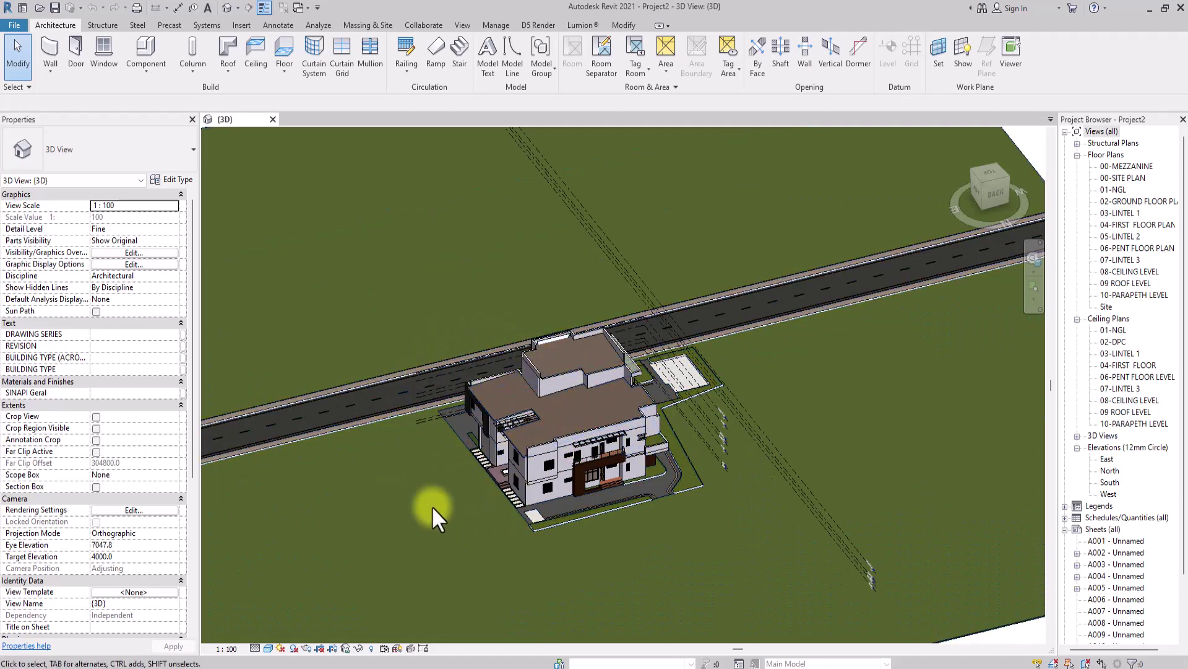
pyautogui.scroll(2, 452, 459)
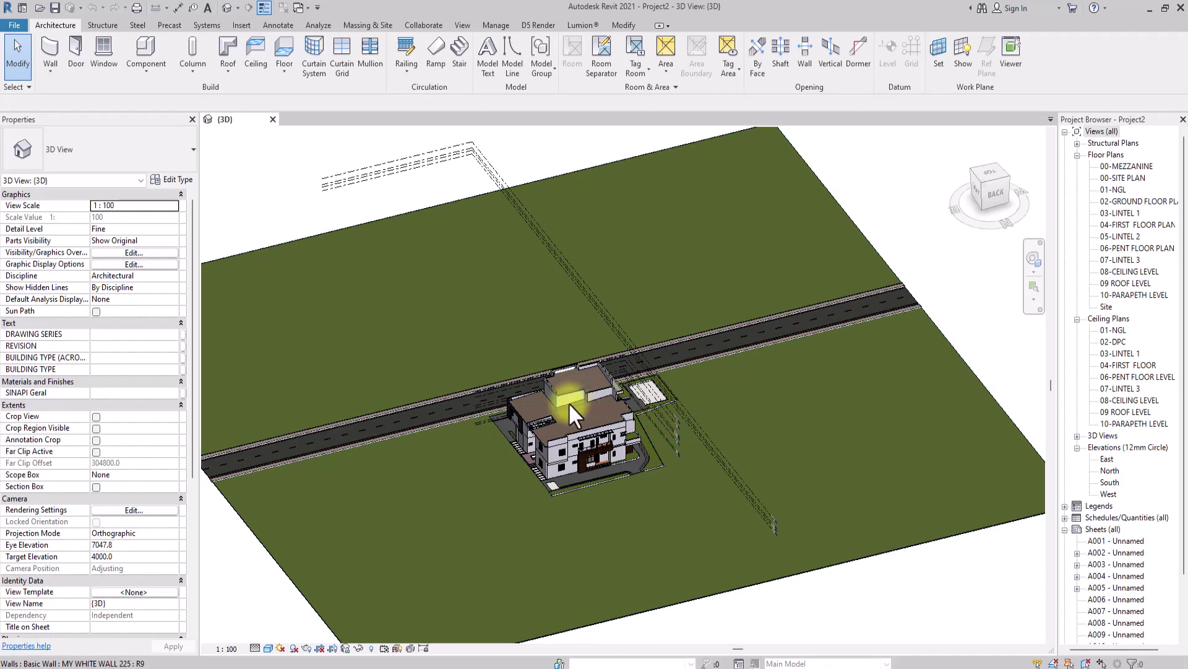
pyautogui.scroll(-3, 569, 402)
pyautogui.scroll(3, 590, 430)
pyautogui.scroll(1, 607, 398)
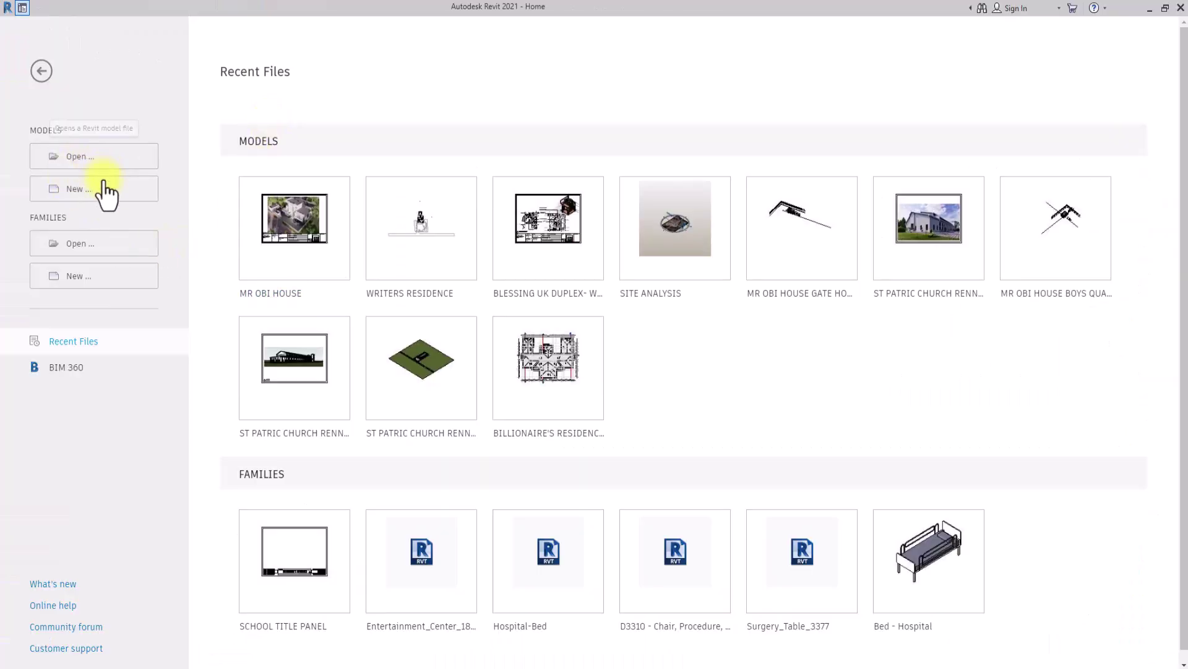
# Create a new project from the built-in Architectural Template
pyautogui.click(98, 191)
pyautogui.click(570, 315)
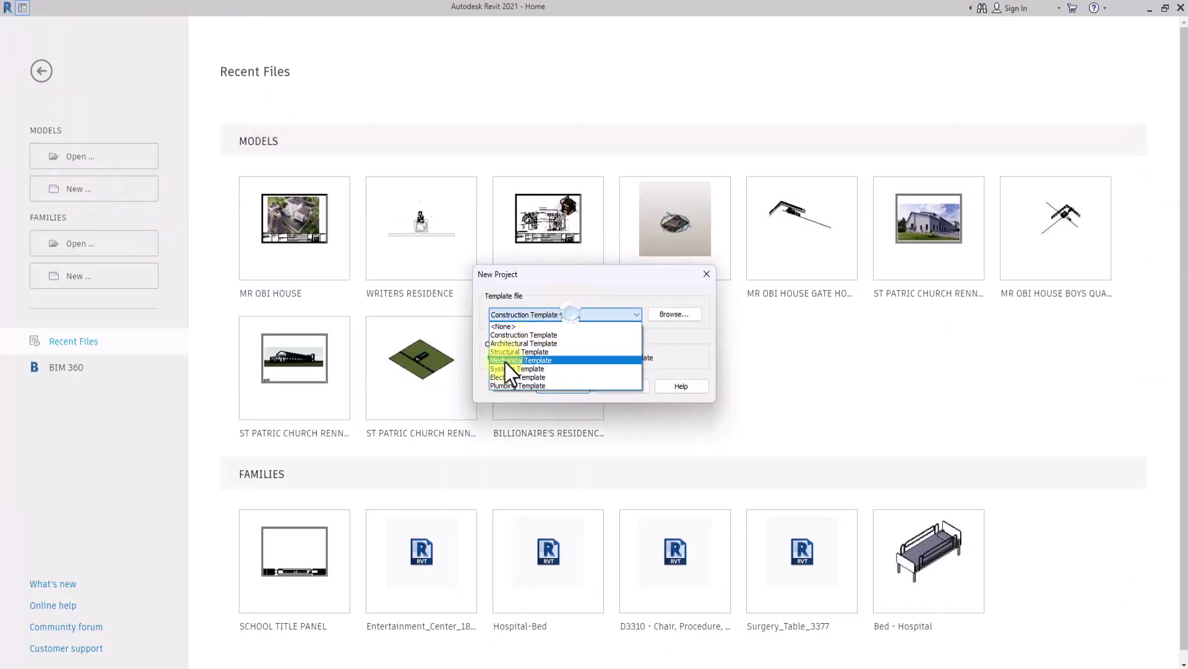
pyautogui.click(523, 344)
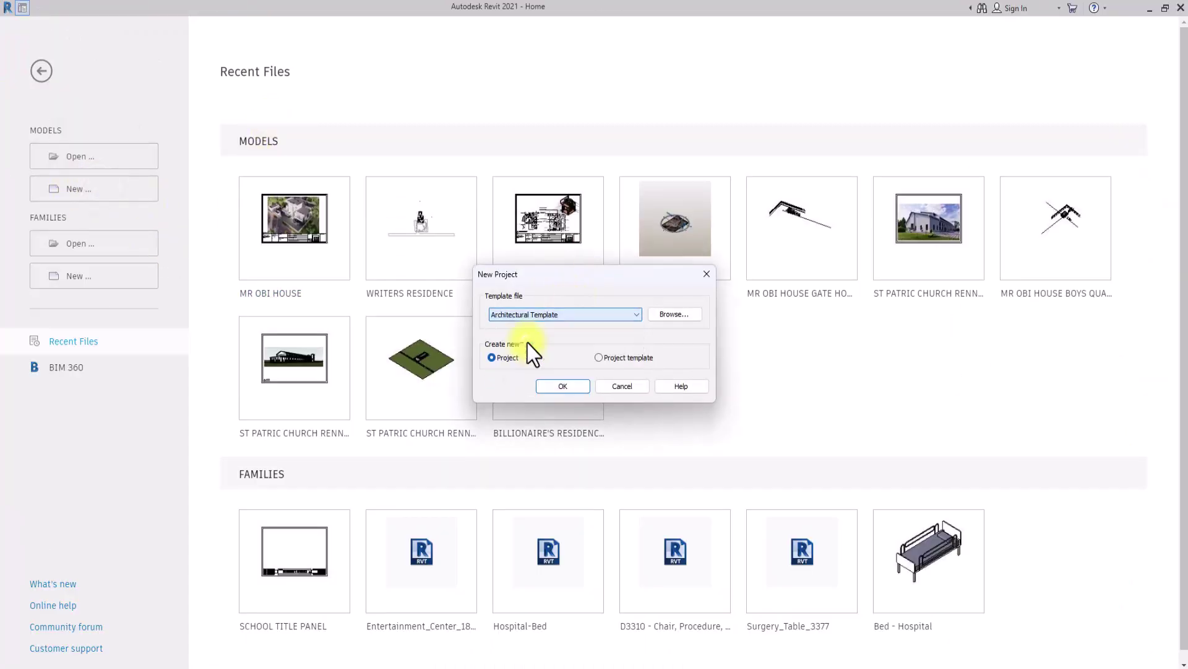
pyautogui.click(563, 386)
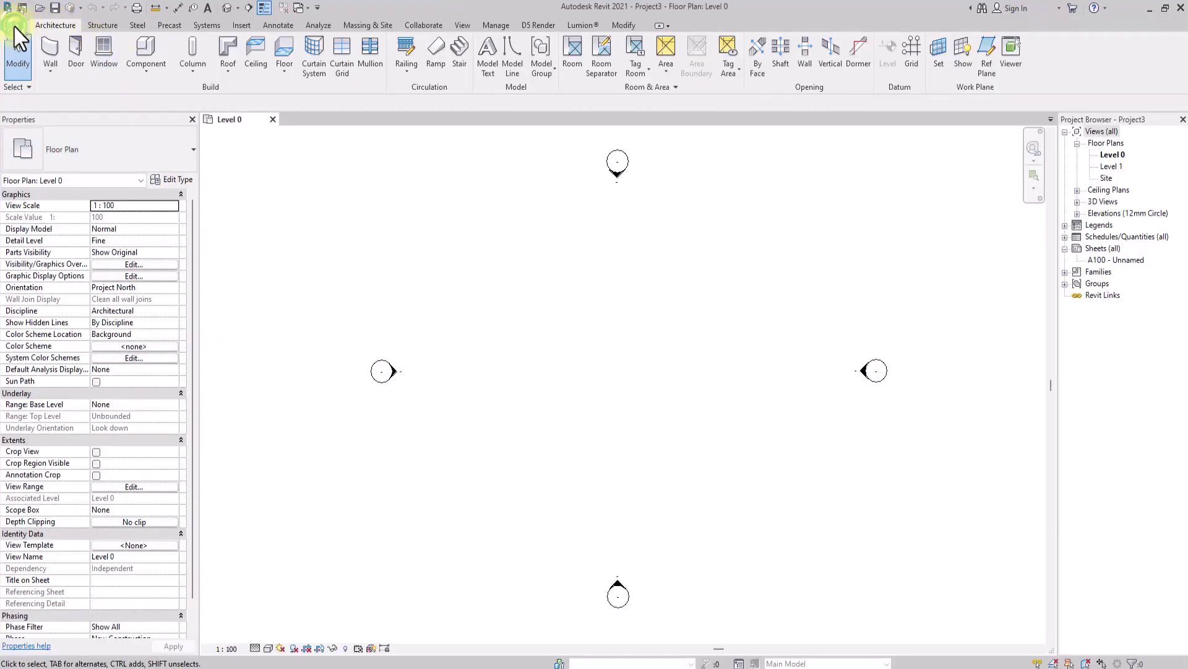
# Open the recent house project alongside the new project, and return to the new project's Level 0 floor plan
pyautogui.click(13, 26)
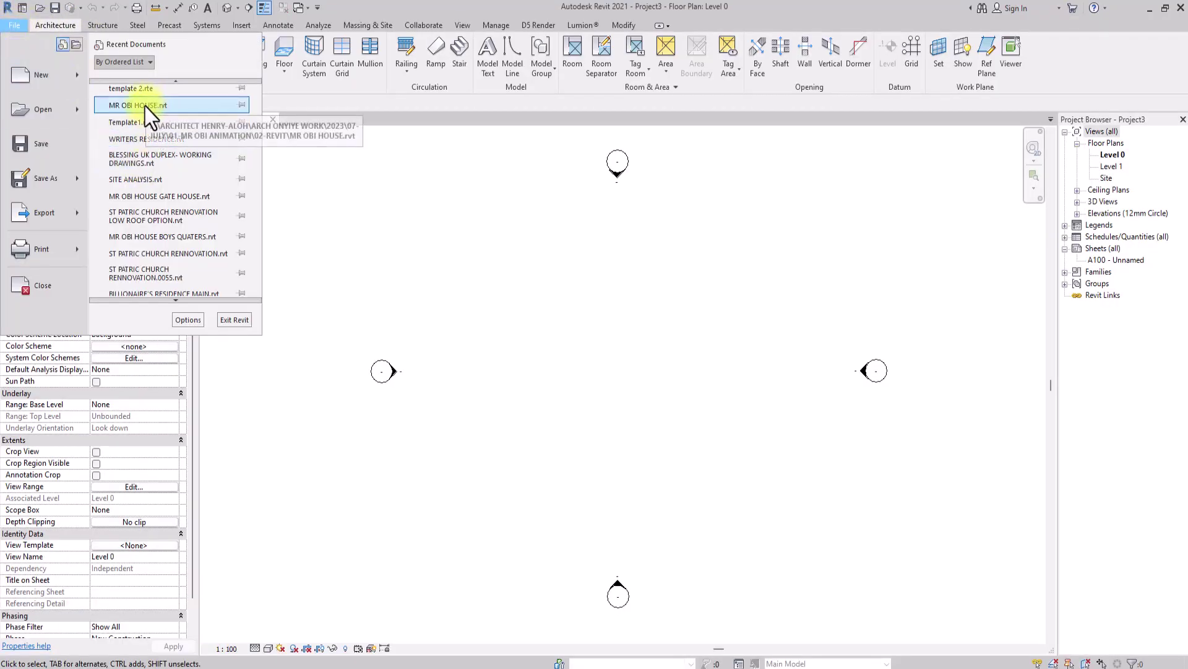
pyautogui.press('Escape')
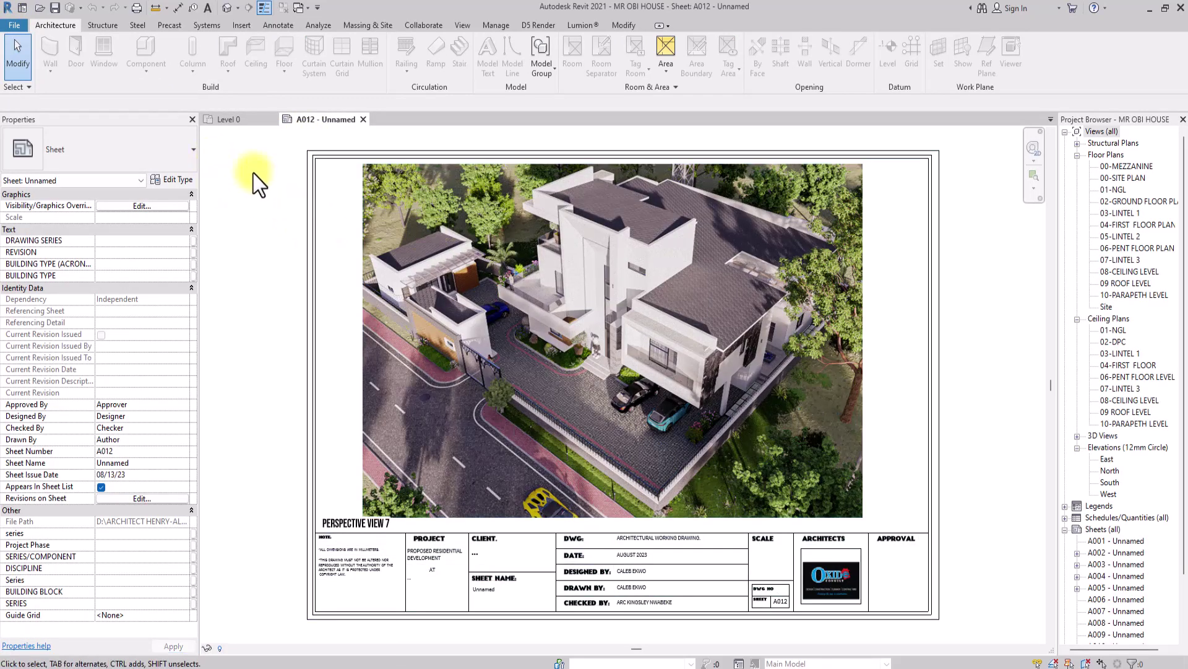
pyautogui.click(251, 118)
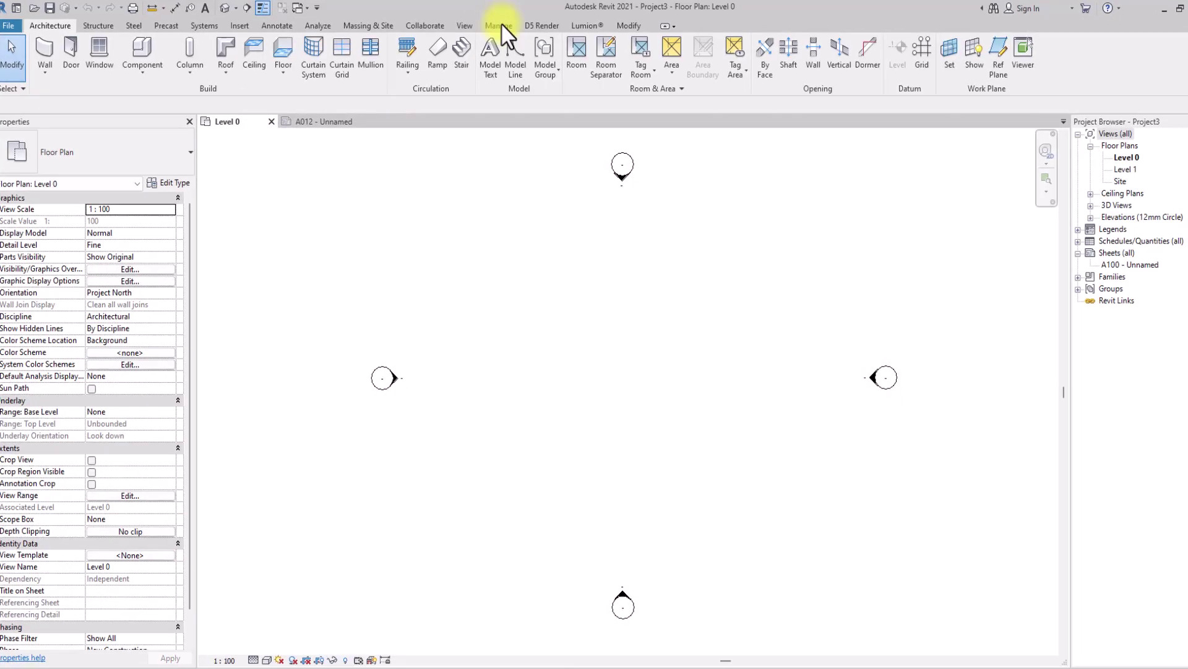
# Transfer all project standards from the open house project into the new project, overwriting the duplicate types
pyautogui.click(497, 26)
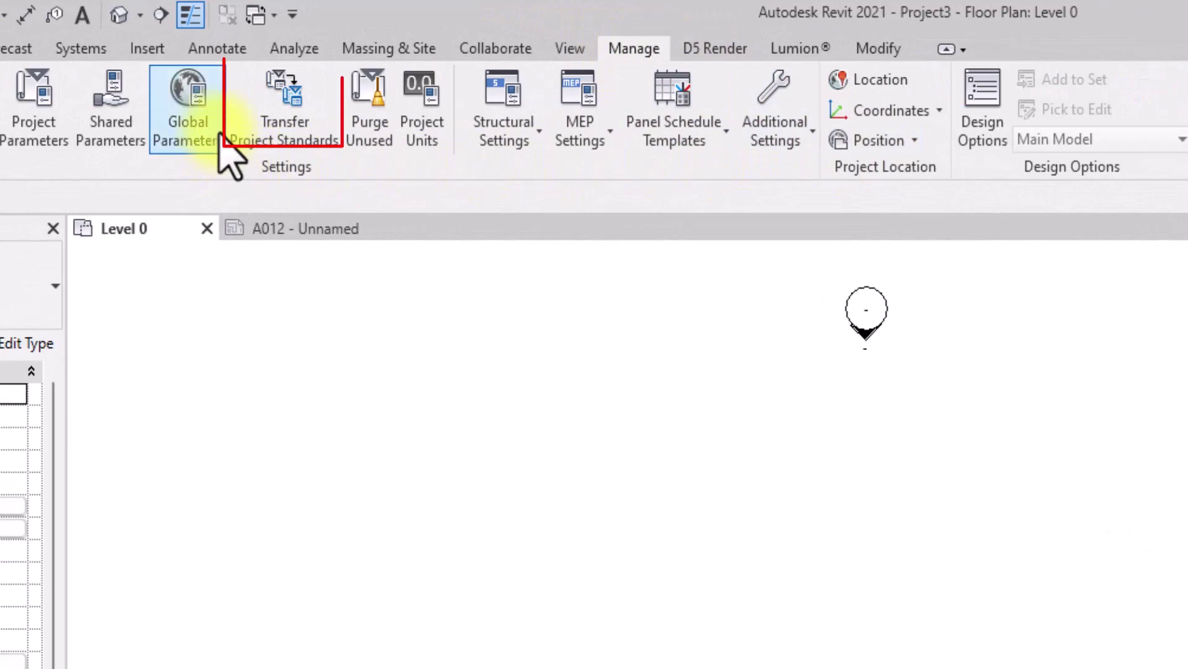
pyautogui.click(297, 126)
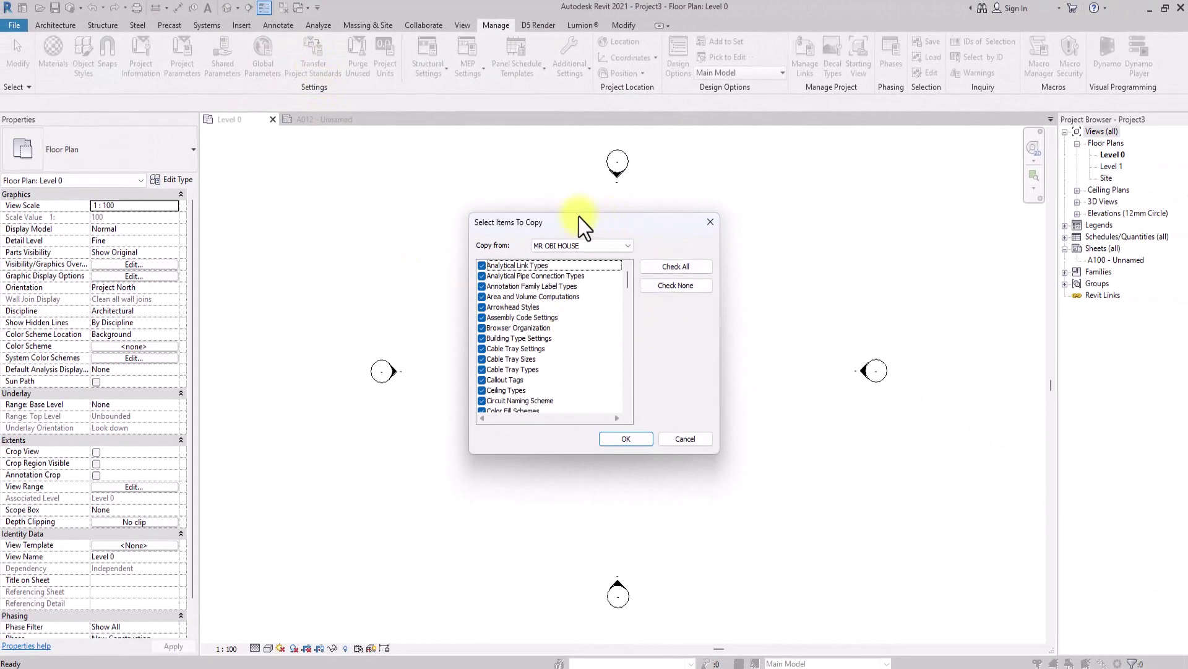
pyautogui.click(613, 248)
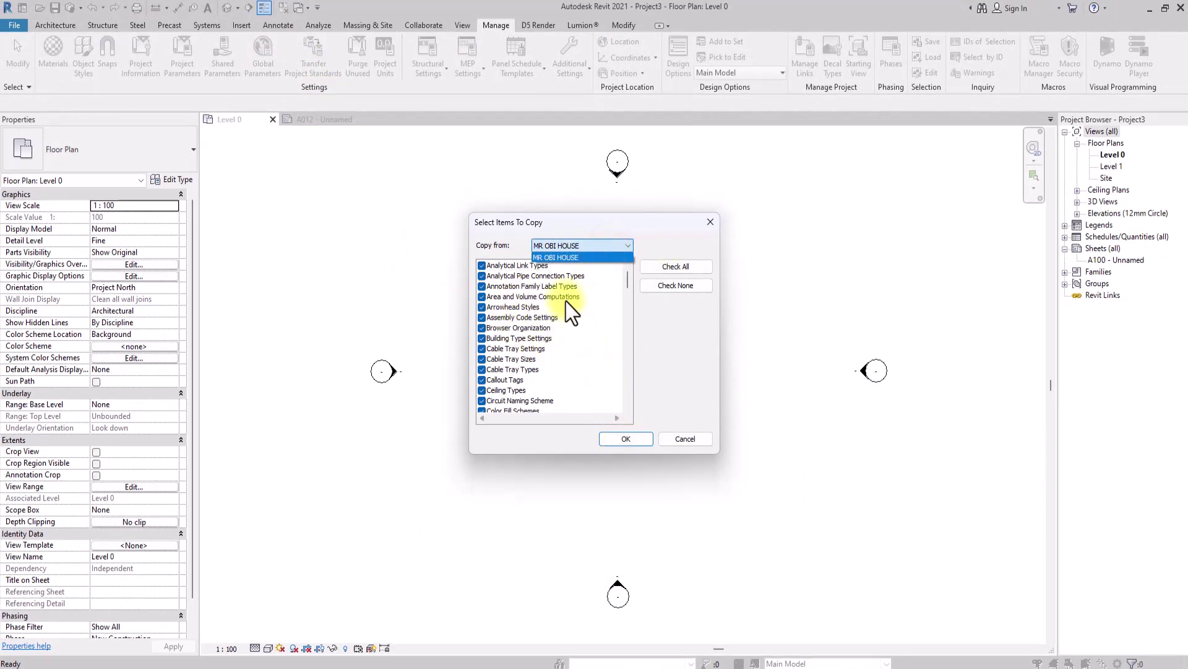
pyautogui.scroll(-15, 499, 355)
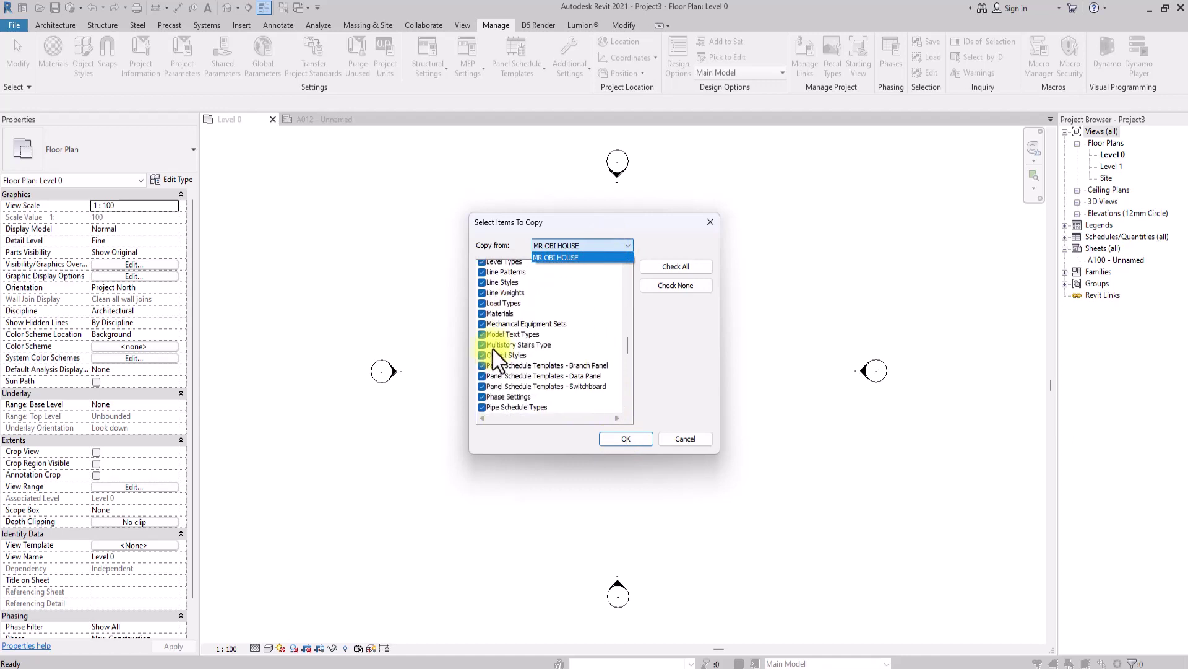
pyautogui.scroll(-5, 490, 349)
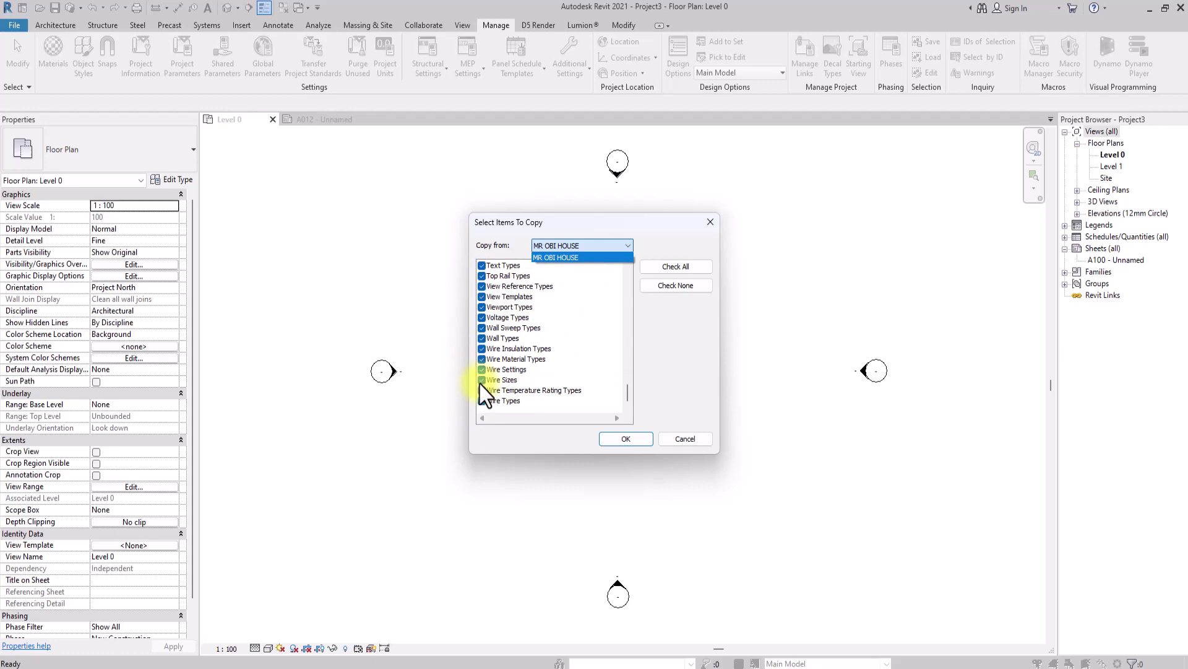
pyautogui.click(481, 382)
pyautogui.click(481, 382)
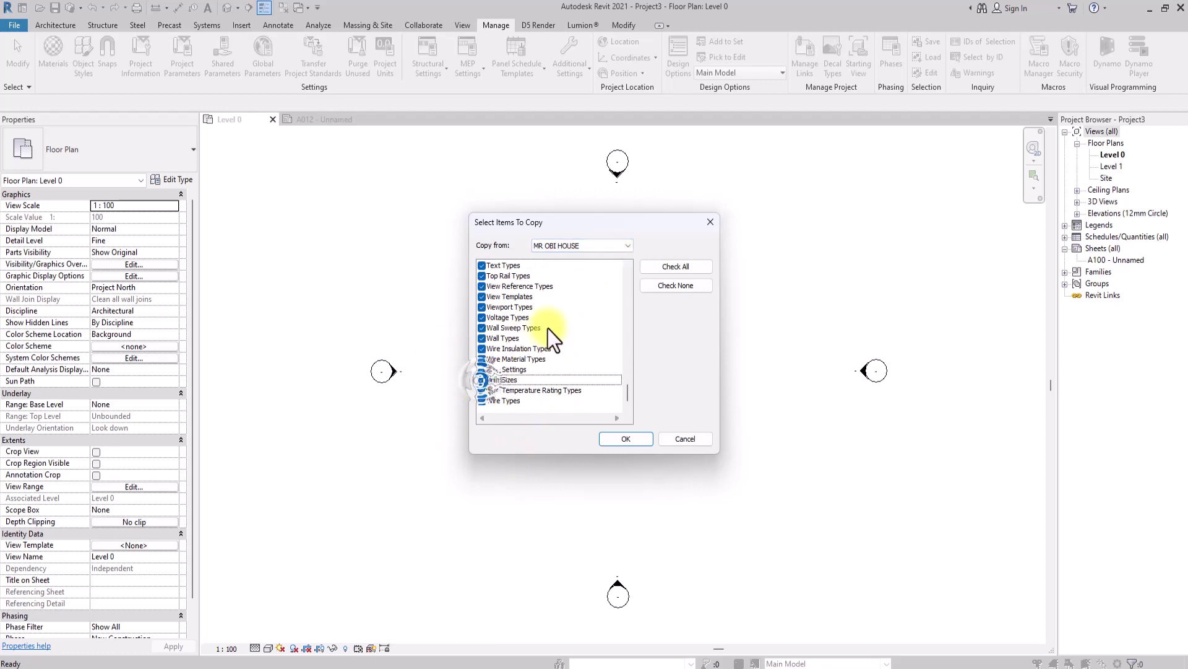
pyautogui.scroll(6, 495, 383)
pyautogui.click(624, 438)
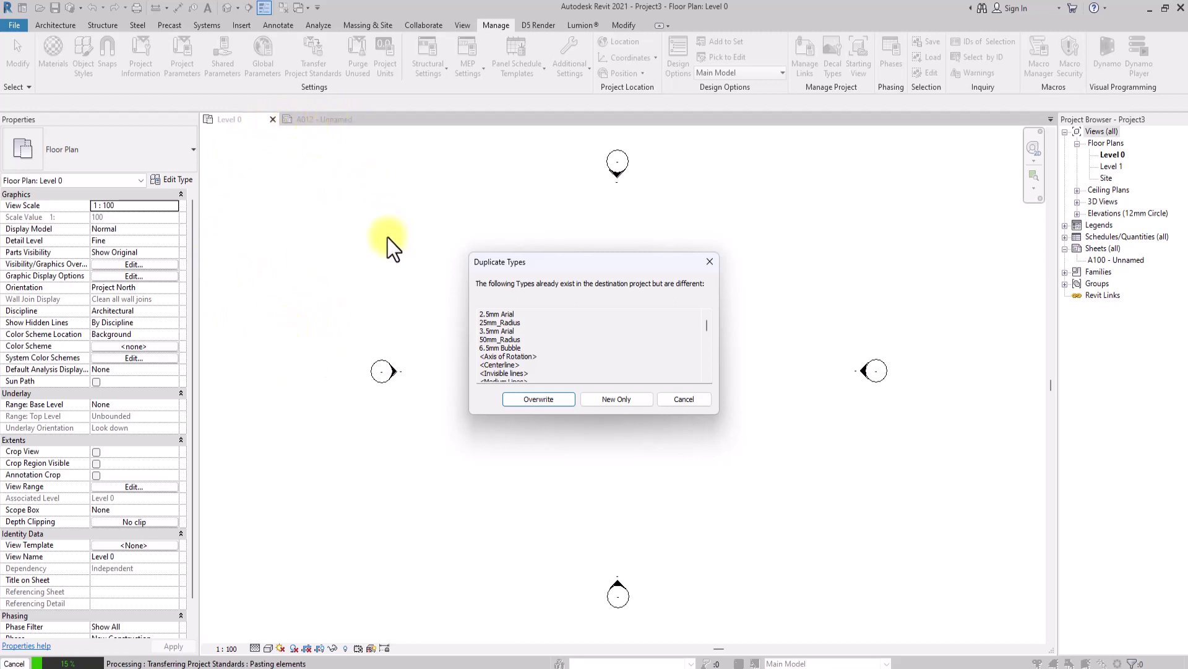
pyautogui.click(539, 399)
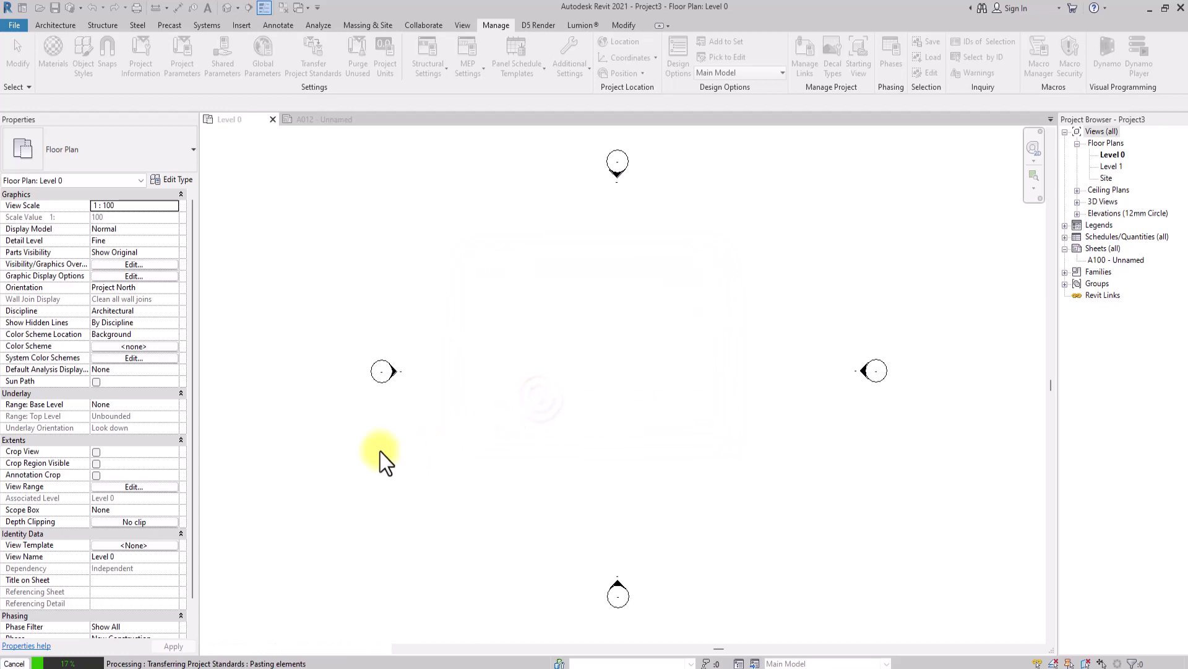
pyautogui.scroll(-1, 604, 334)
pyautogui.moveTo(604, 334); pyautogui.dragTo(566, 391, button='middle')
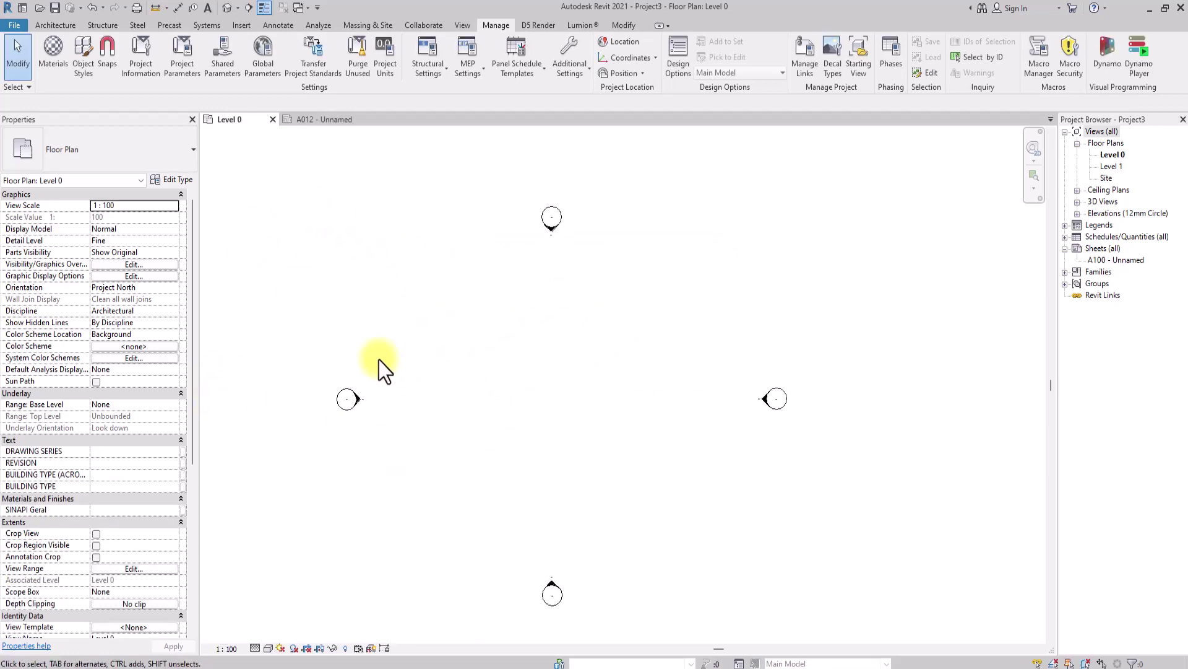
# Compare the house project's sheet with the new project, and examine the linear dimension styles available for aligned dimensions in Level 0
pyautogui.click(310, 119)
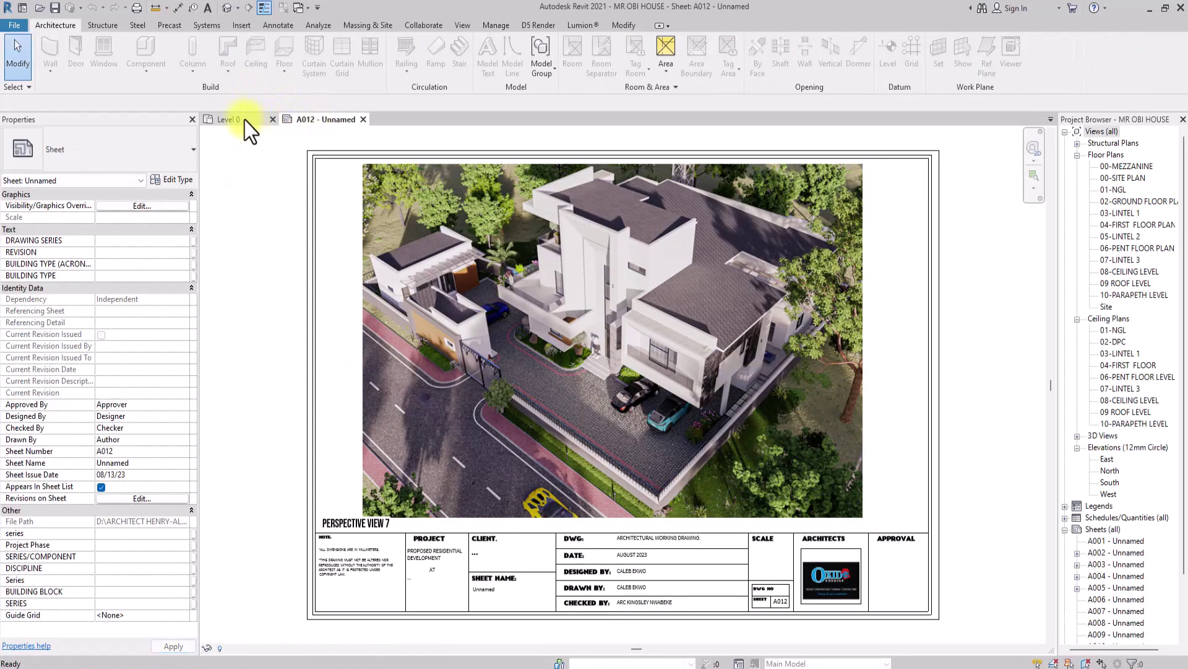
pyautogui.click(244, 120)
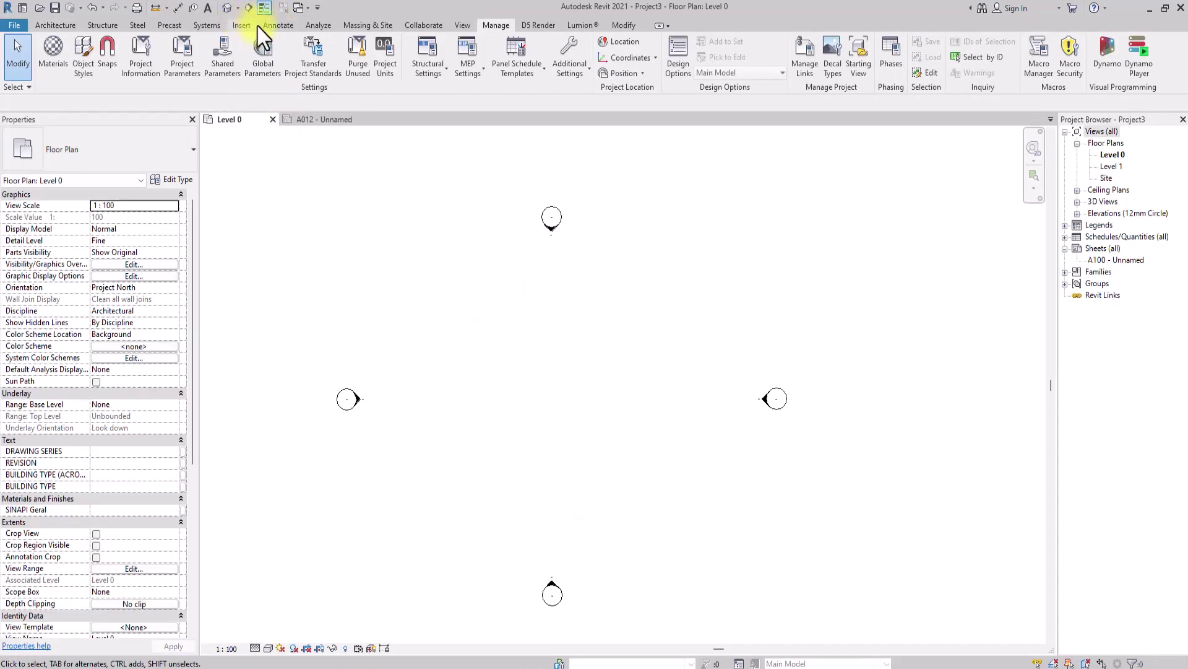
pyautogui.click(278, 25)
pyautogui.click(52, 47)
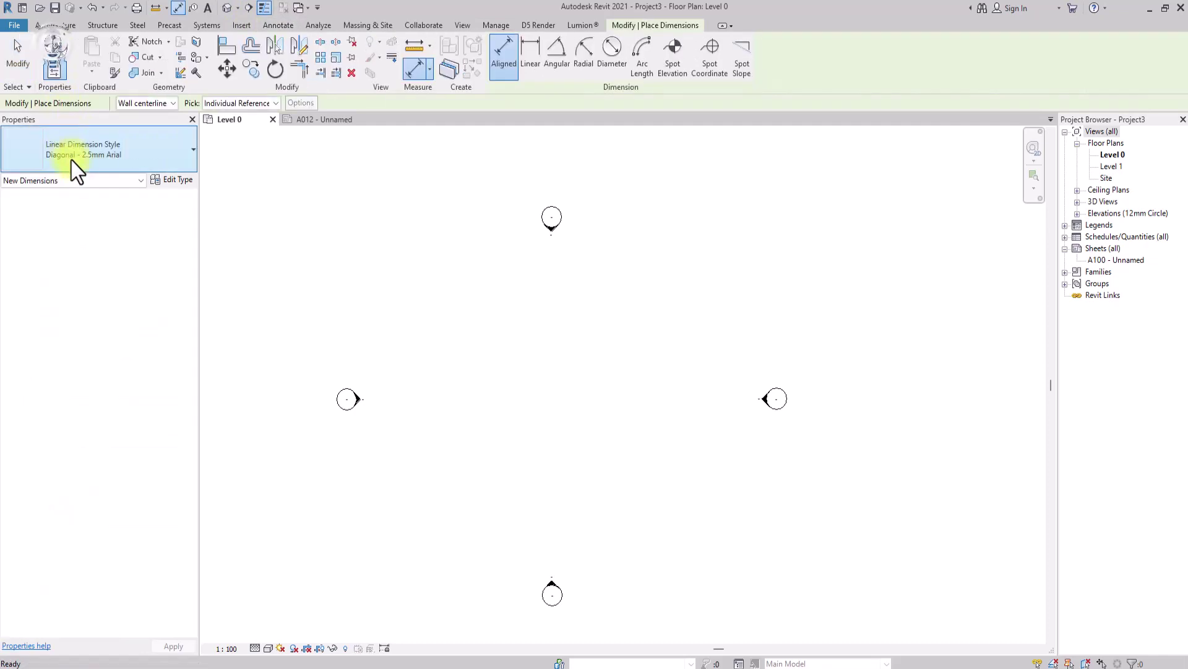
pyautogui.click(92, 162)
pyautogui.scroll(-5, 57, 265)
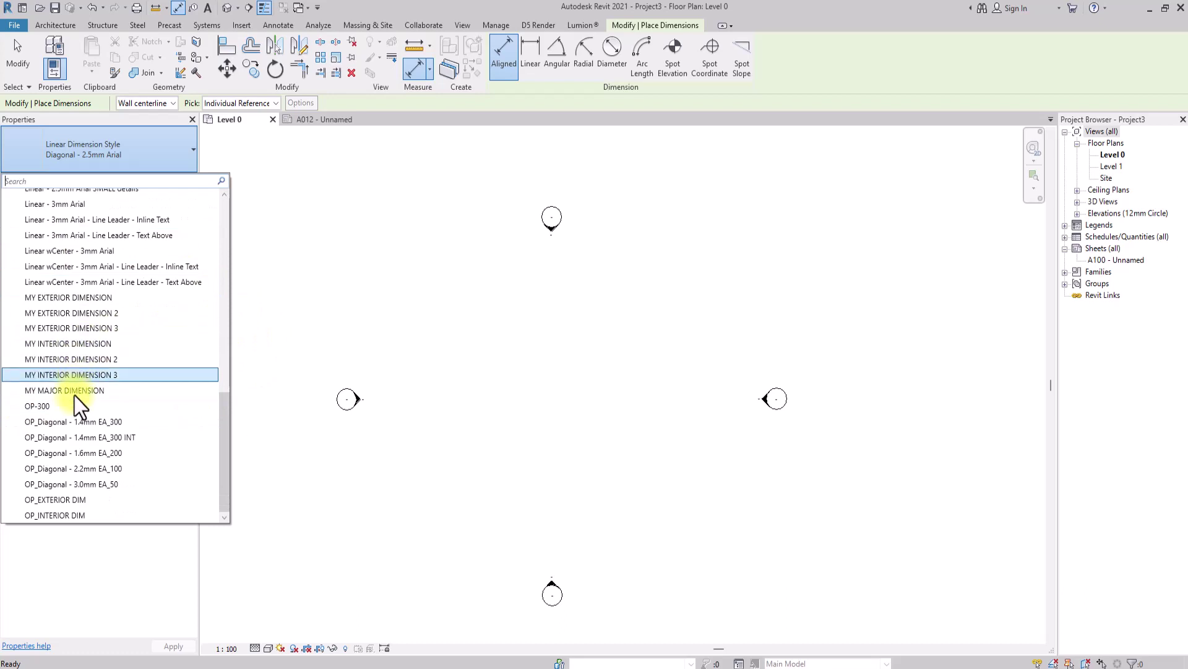
pyautogui.click(300, 294)
pyautogui.scroll(-2, 449, 369)
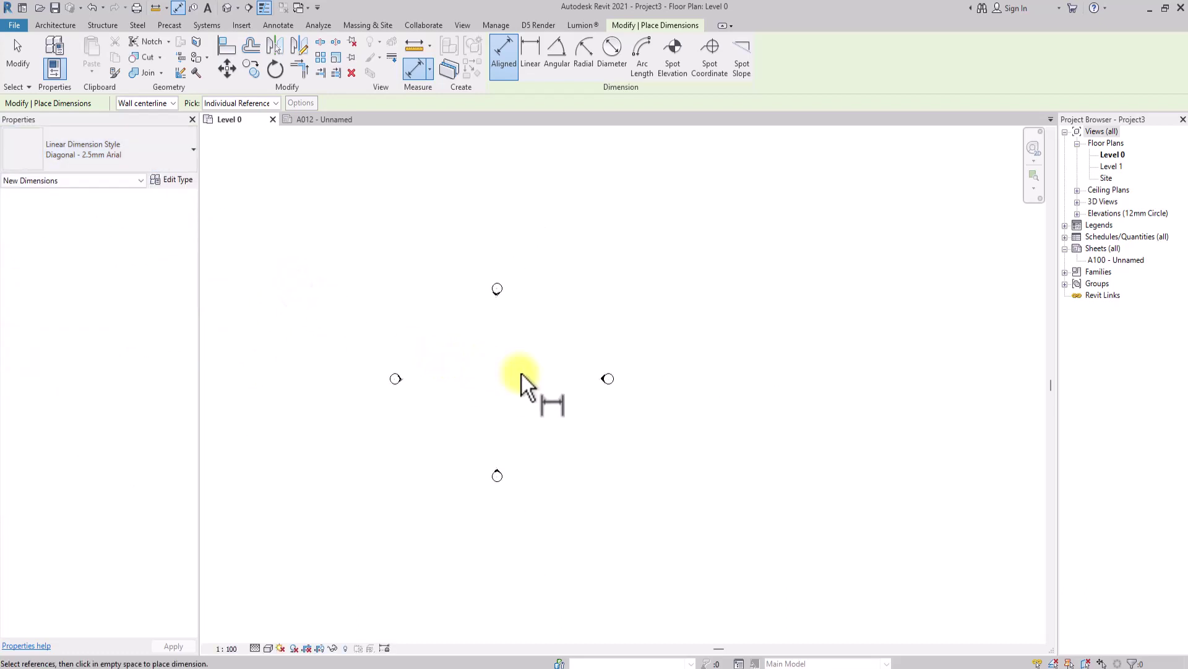
pyautogui.scroll(1, 522, 384)
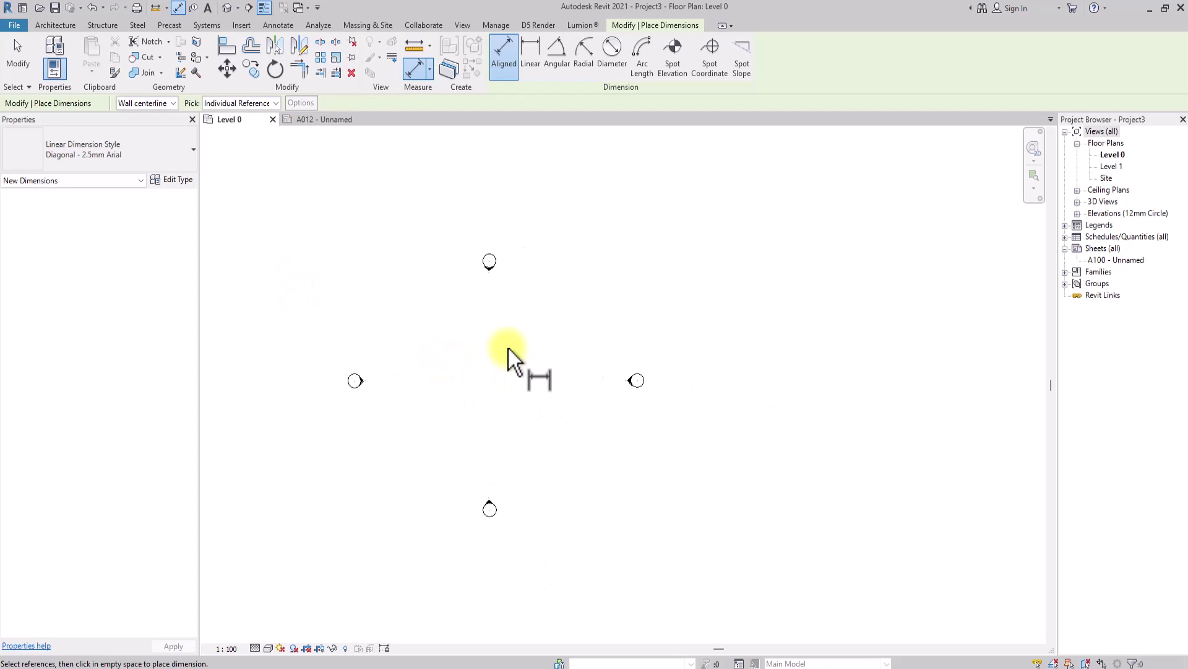